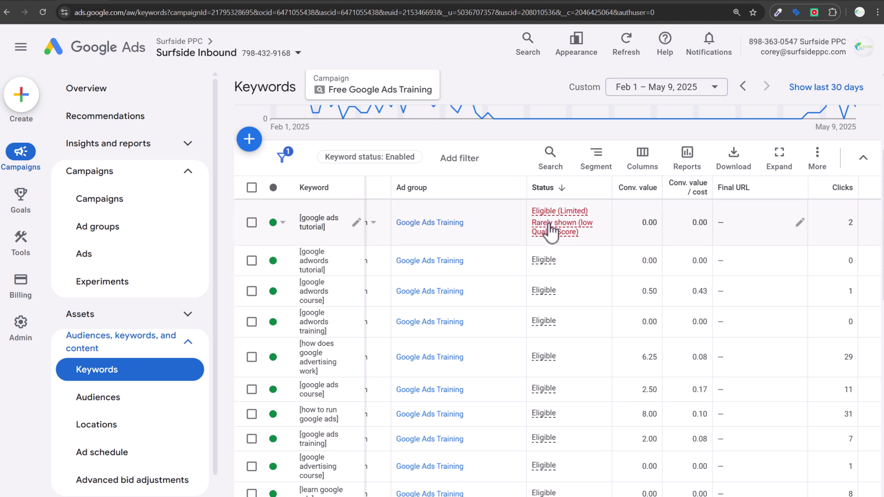
Read the full status explanation for the low Quality Score keyword [google ads tutorial]
mouse_move(554, 229)
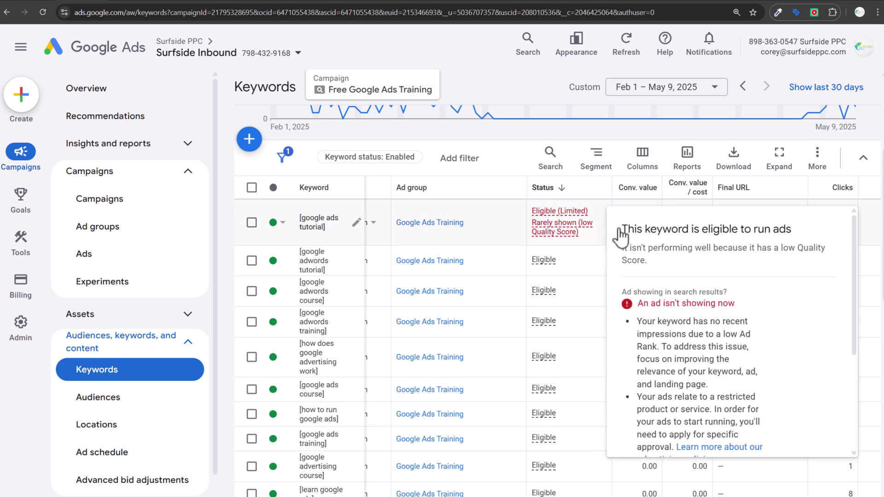
drag(637, 321, 672, 326)
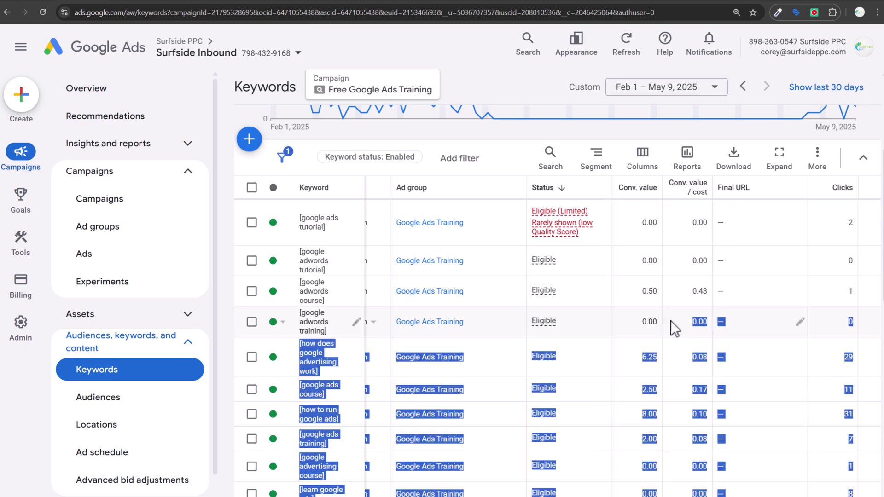
mouse_move(554, 228)
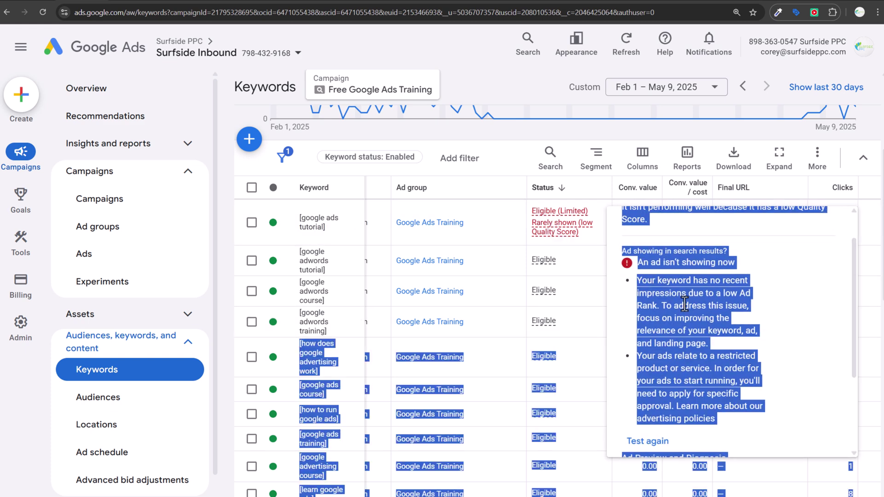
click(728, 307)
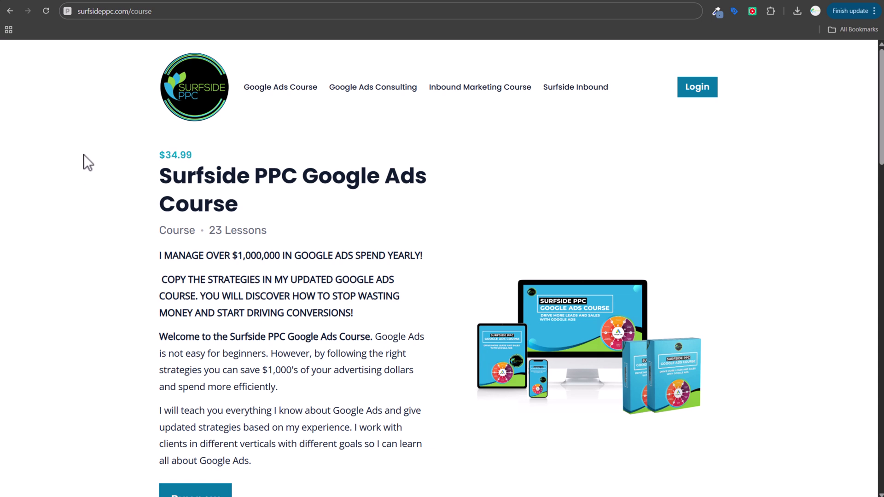
Look through the status column of the keywords in the Free Google Ads Training campaign
key(alt+Left)
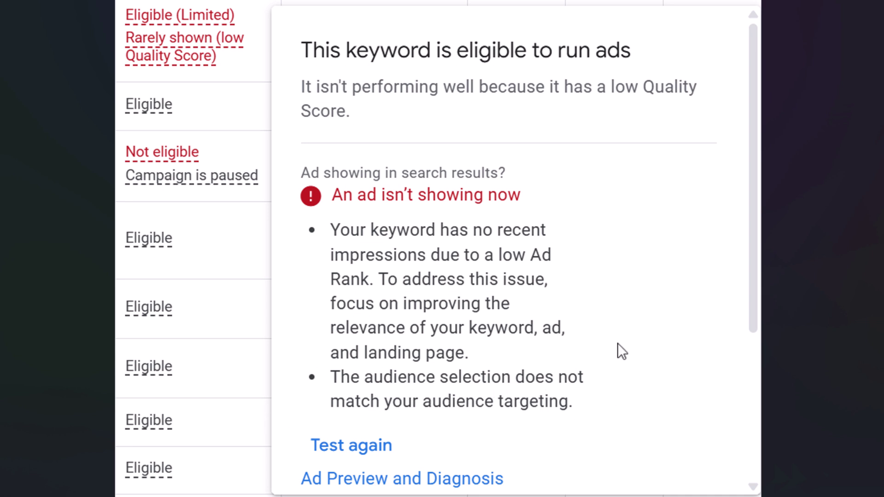
scroll(511, 248, down, 5)
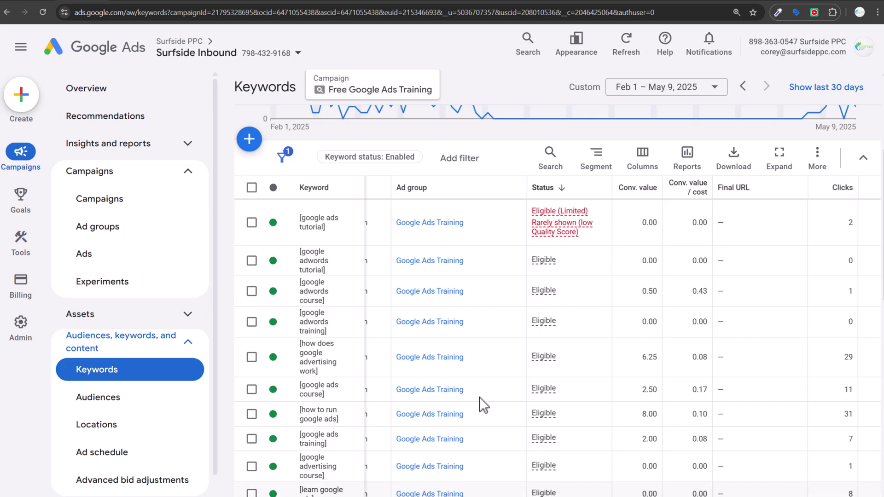
mouse_move(553, 241)
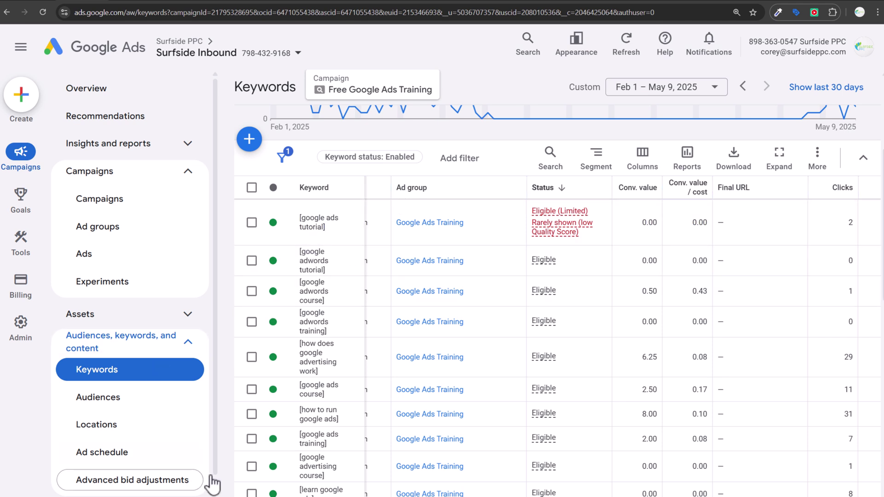
scroll(306, 453, down, 2)
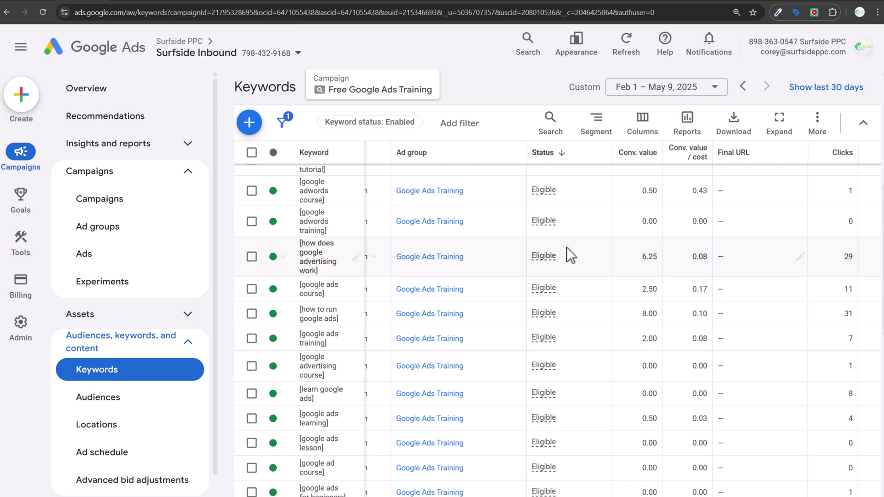
scroll(492, 322, up, 3)
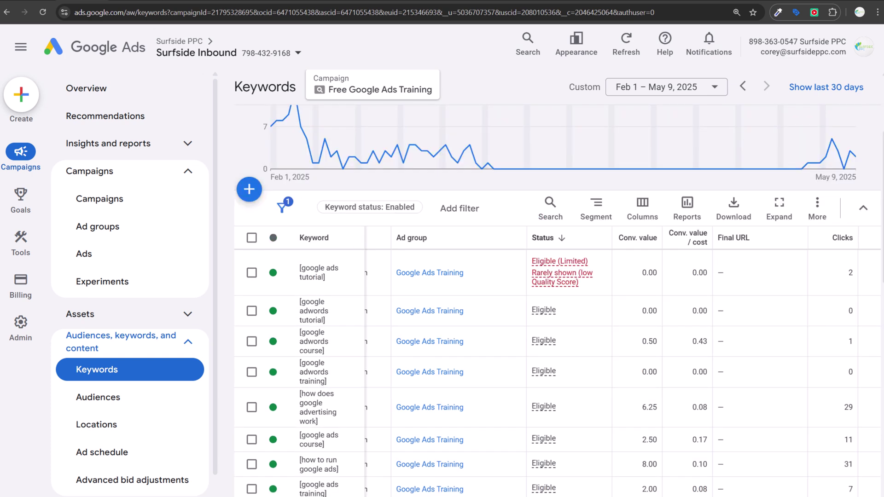
View the Google Ads course page and the free-google-ads-training-2 landing page, highlighting the latter's heading text
click(119, 3)
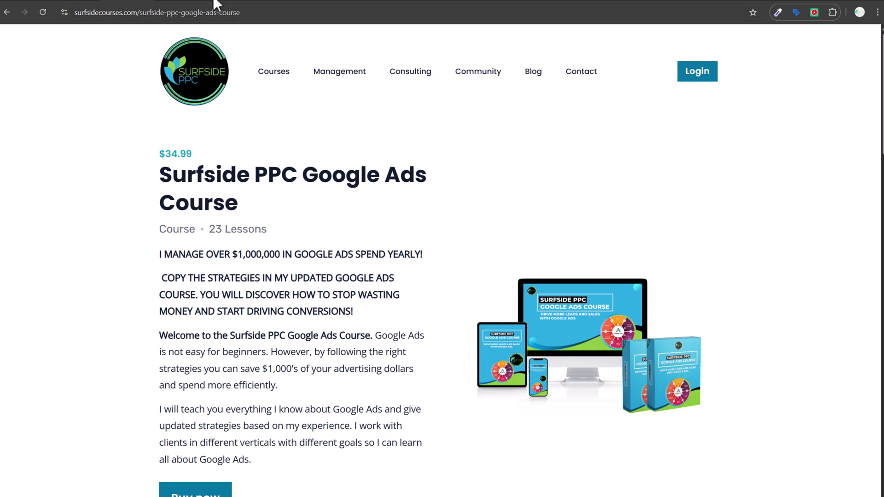
click(175, 3)
drag(277, 76, 668, 129)
click(586, 134)
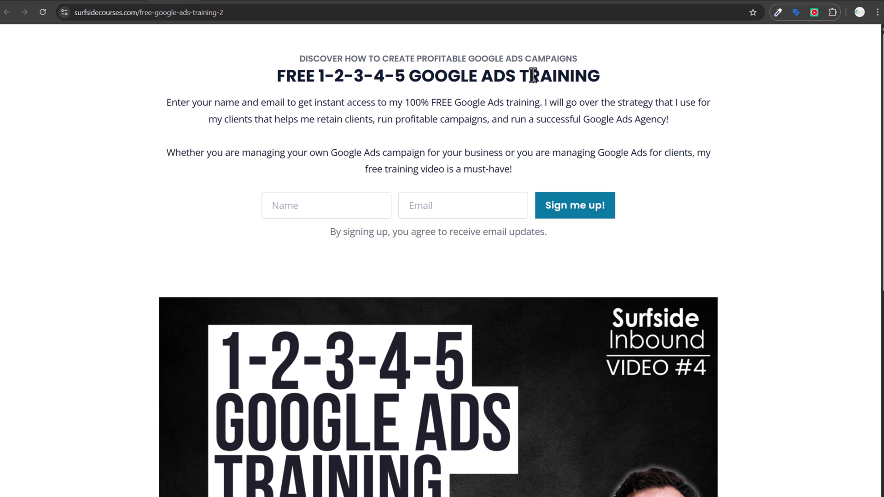
Switch to the free-google-ads-training landing page and highlight the heading above its sign-up form
click(189, 1)
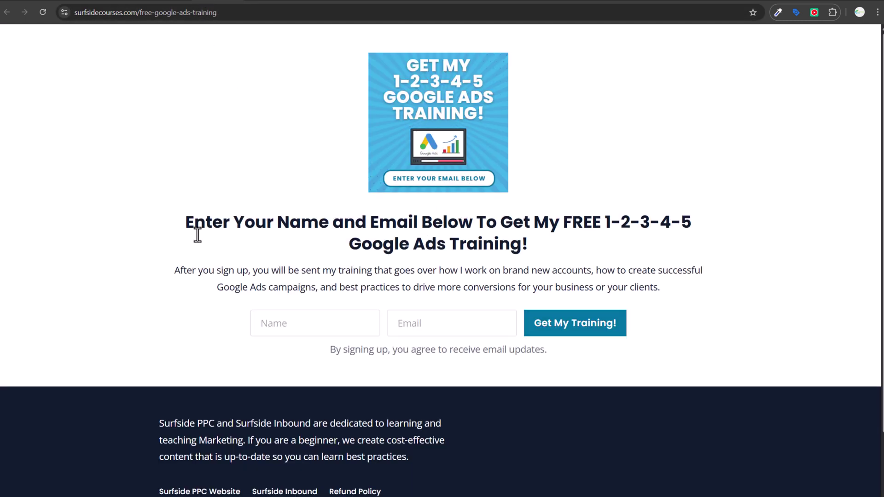
drag(206, 225, 680, 228)
click(646, 243)
View the surfsideppc.com/training page, highlight its headline, and return to the Google Ads keyword list
click(271, 2)
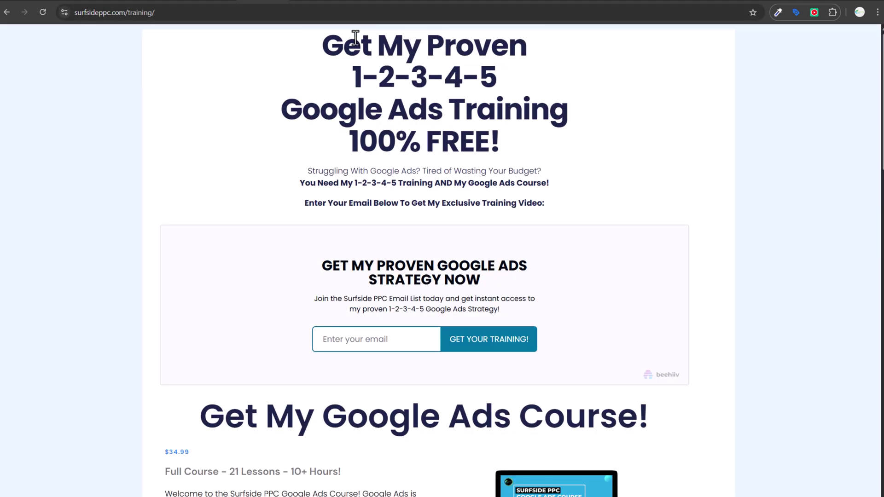
drag(325, 44, 657, 180)
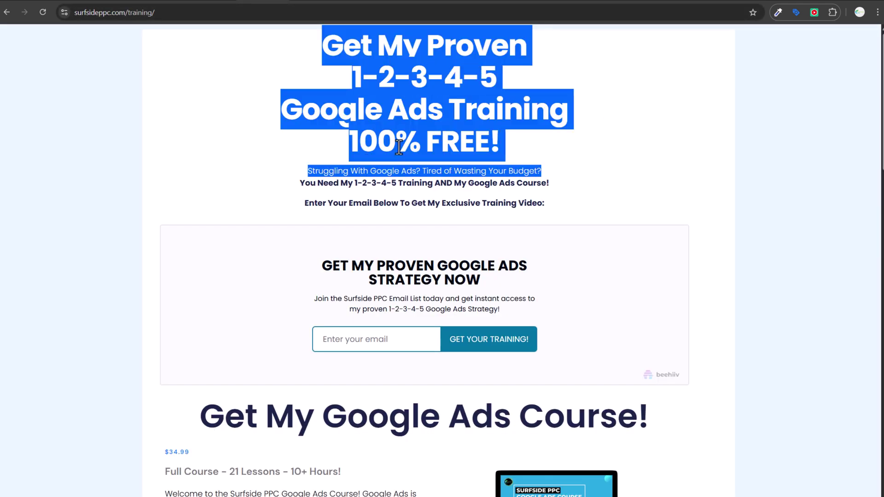
click(395, 166)
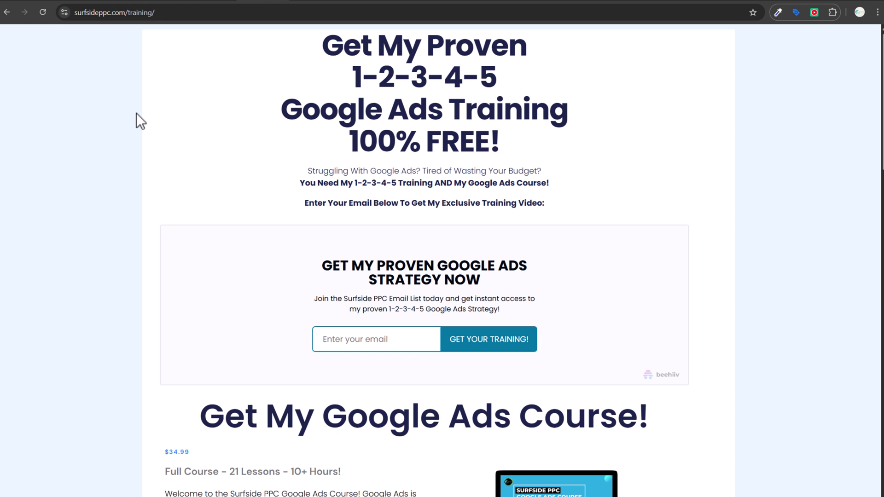
click(74, 6)
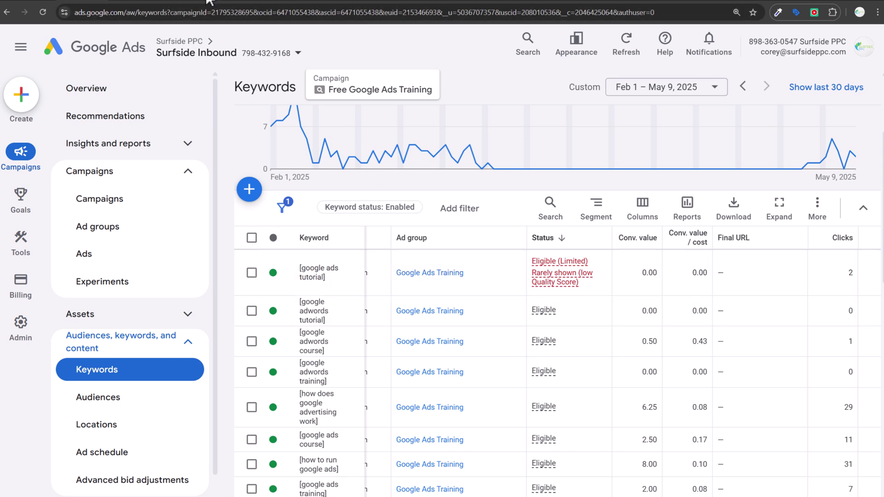
Review the Surfside PPC Google Ads Course page down to its bonus lessons and compare it with the Google Ads keyword list
click(134, 4)
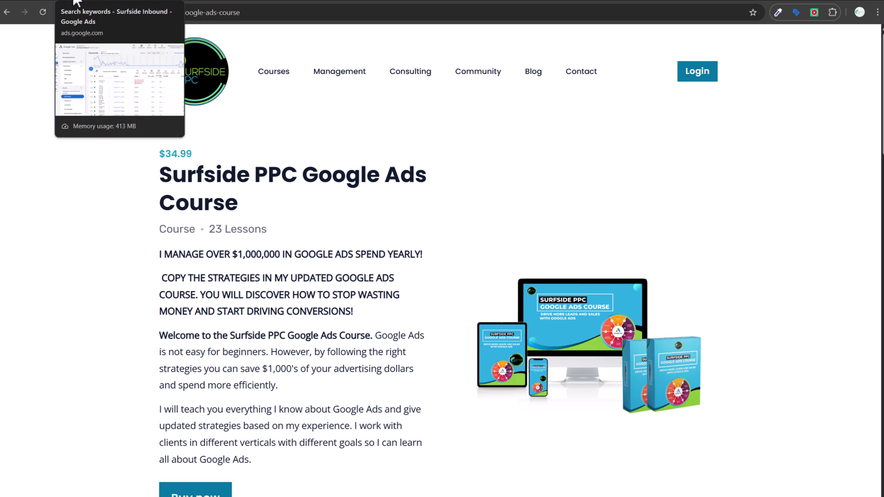
click(76, 4)
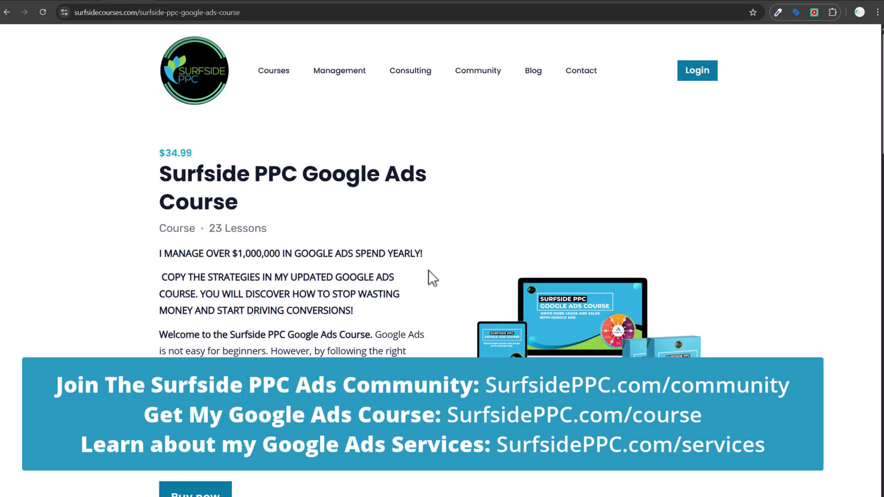
scroll(428, 269, down, 20)
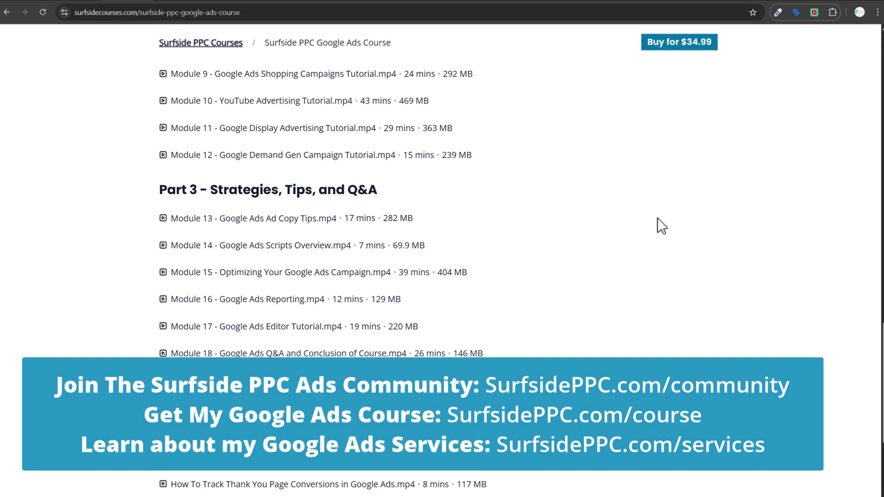
scroll(656, 218, down, 4)
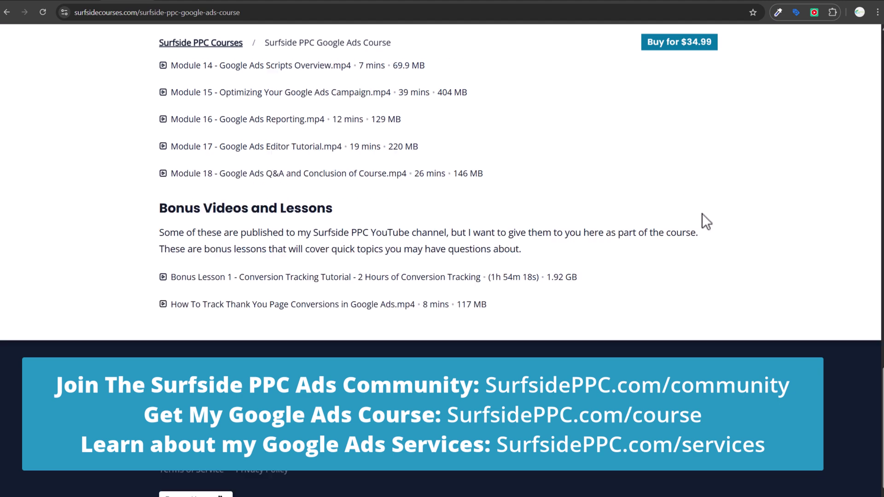
scroll(704, 230, up, 20)
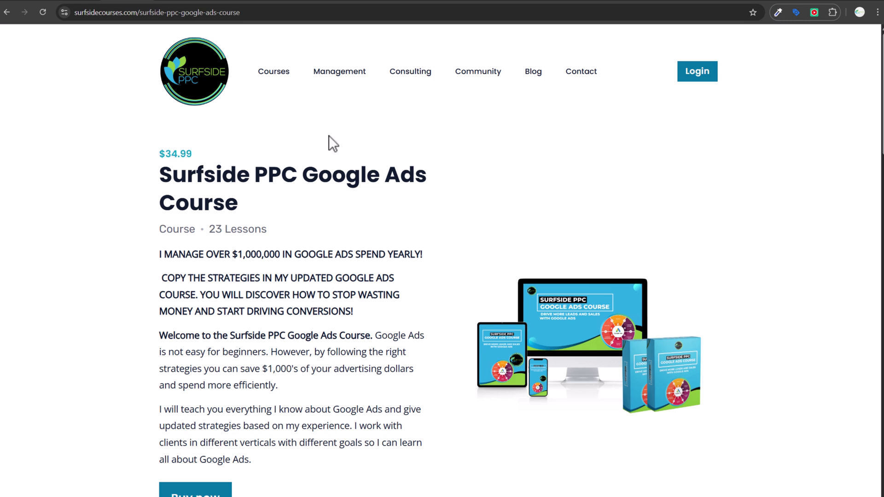
click(80, 1)
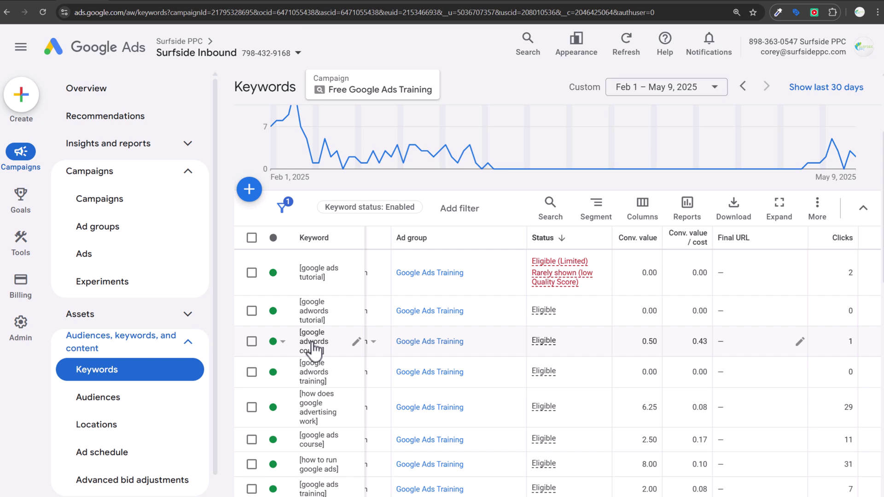
click(122, 3)
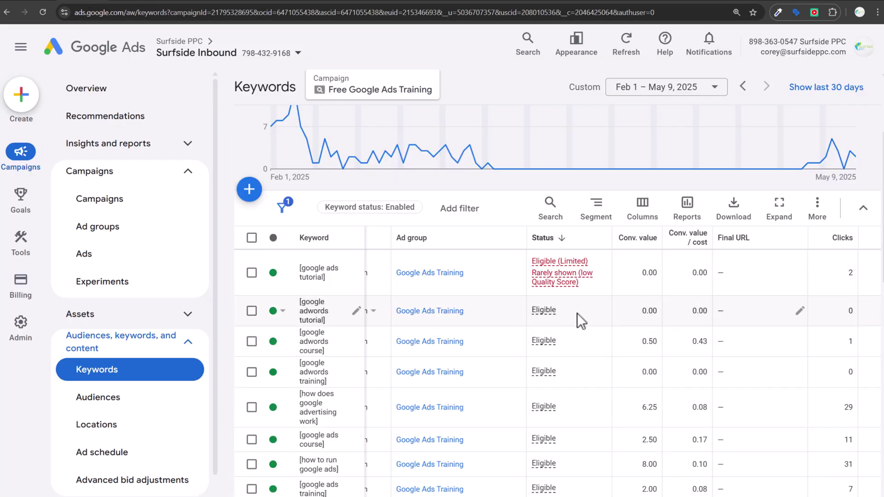
Examine the Quality Score, Exp. CTR and Landing page exp. columns in the keyword table and read the Ad relevance definition
mouse_move(570, 282)
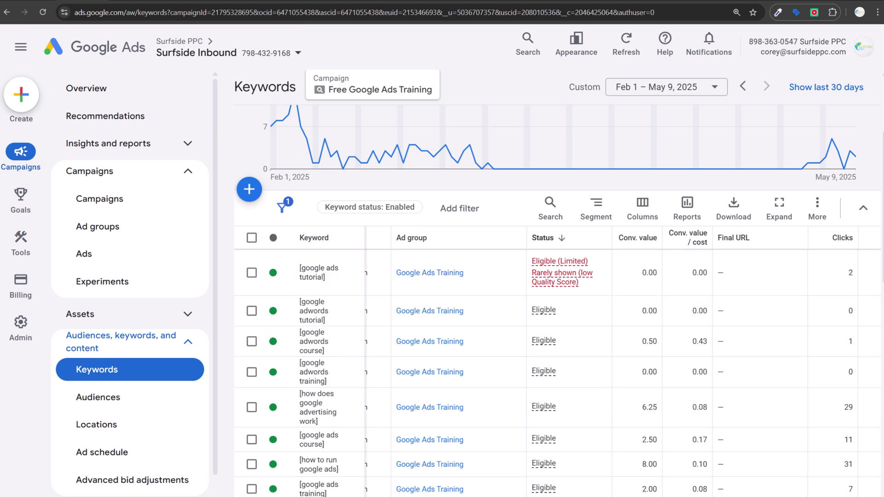
scroll(552, 368, right, 5)
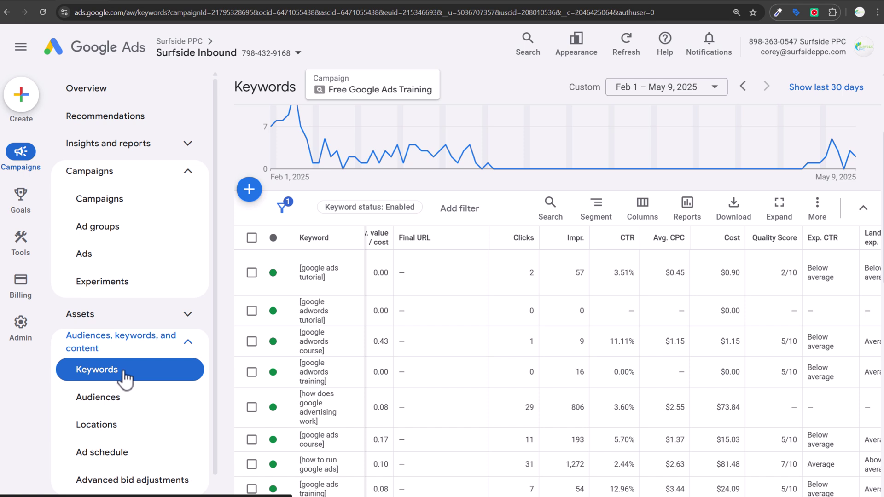
scroll(621, 456, right, 5)
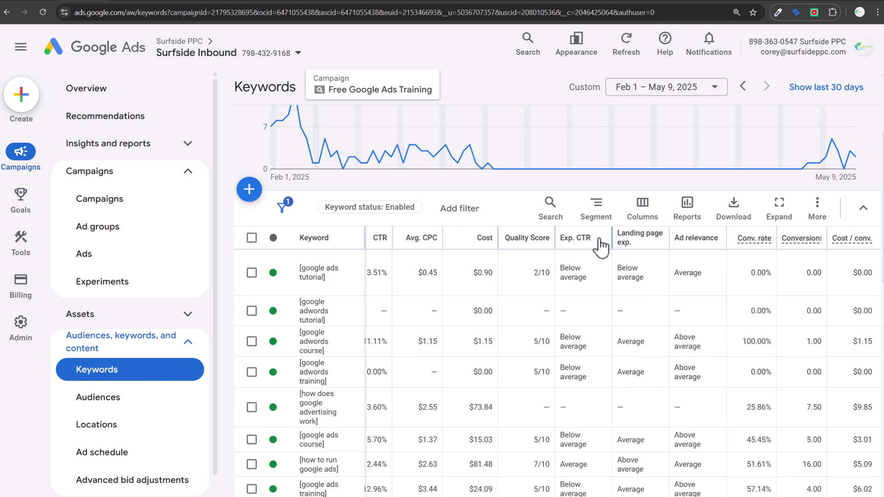
mouse_move(700, 246)
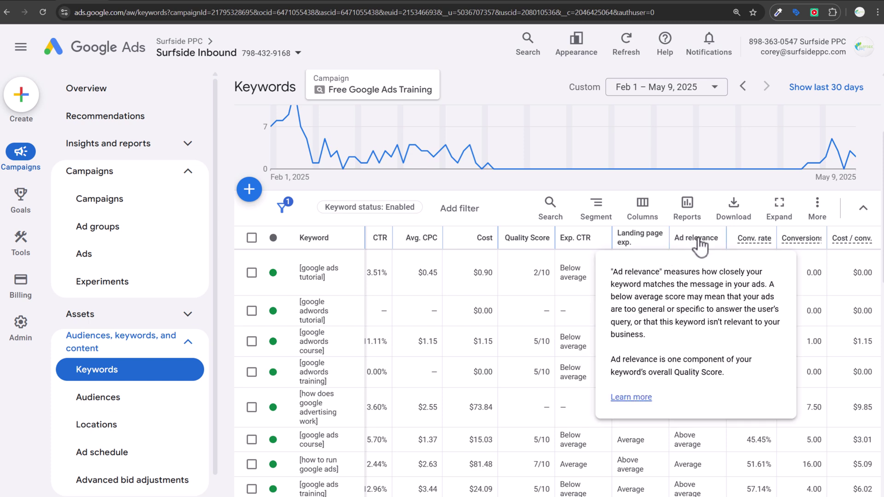
Modify the keyword table columns with Quality Score, Exp. CTR, Landing page exp. and Ad relevance selected, and apply the set
click(642, 205)
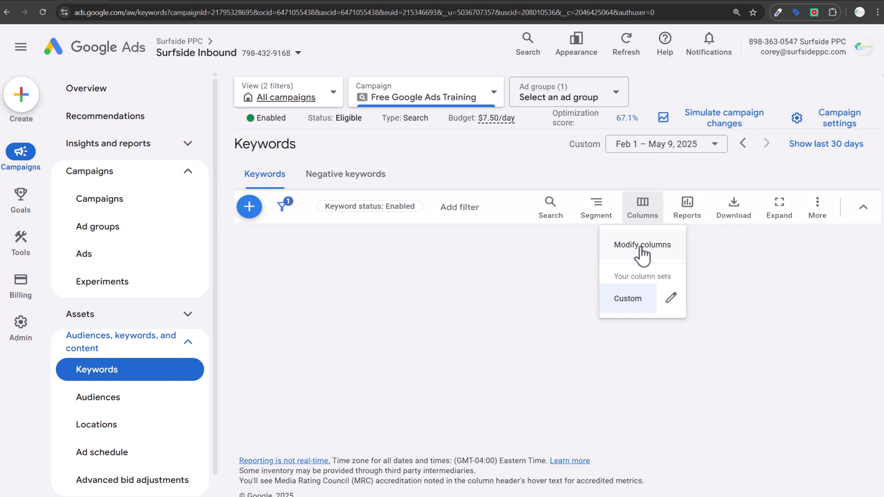
click(644, 248)
scroll(377, 326, down, 5)
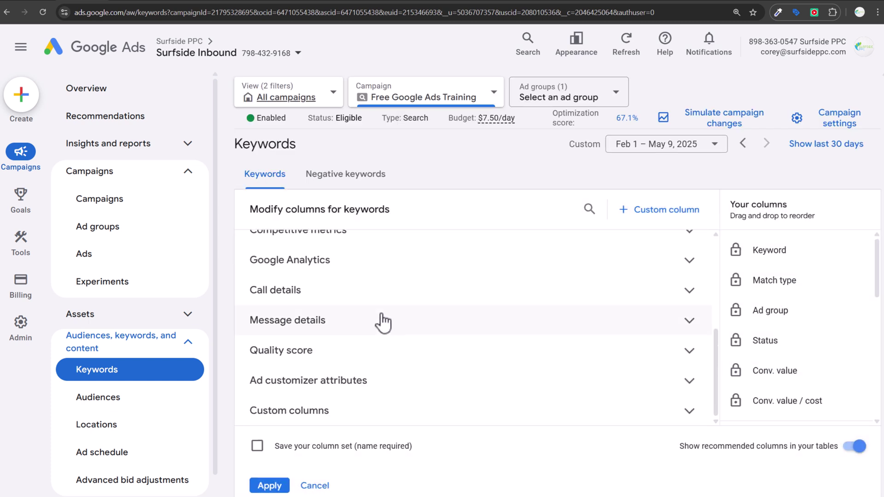
click(370, 353)
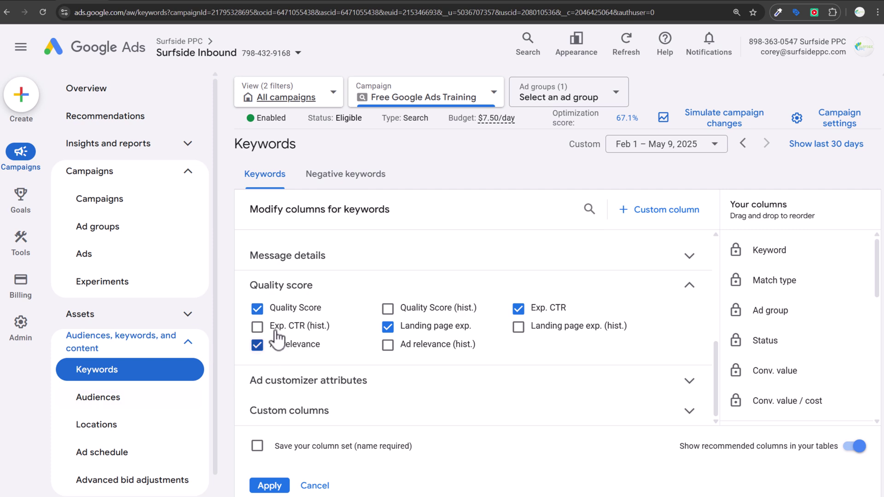
mouse_move(558, 317)
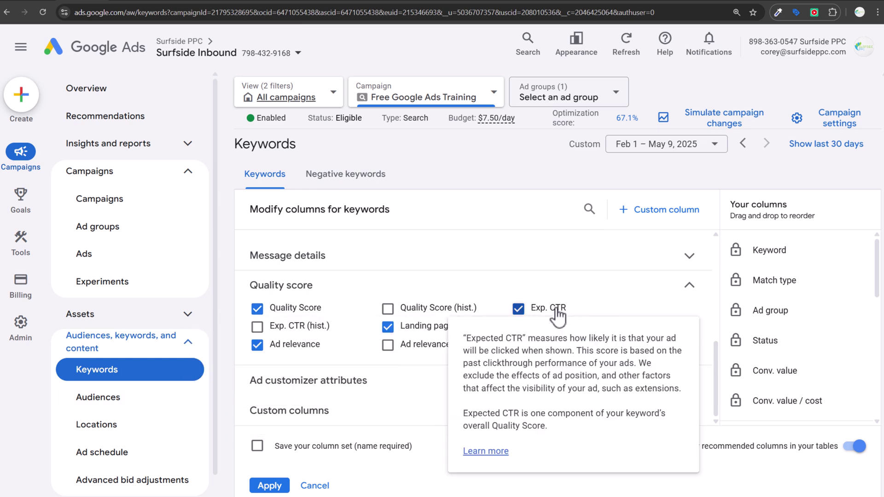
click(269, 486)
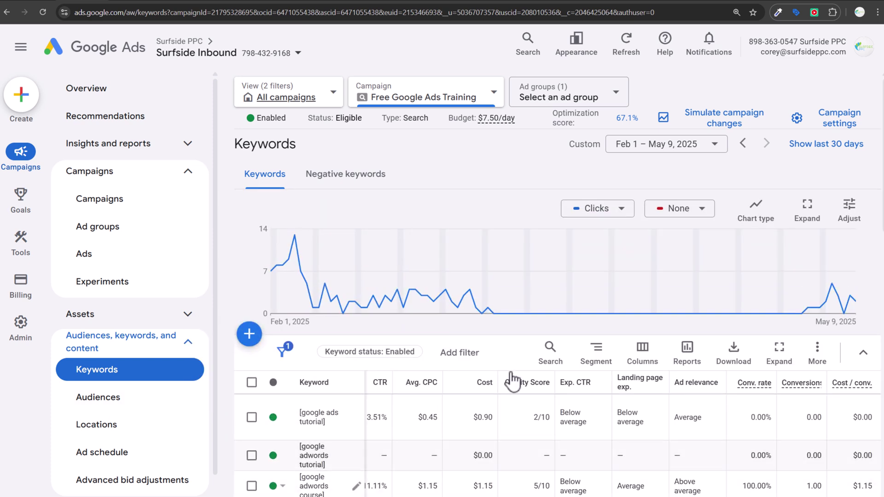
Compare the keywords' Quality Score, expected CTR, landing page experience and ad relevance ratings, highlighting the Ad relevance rating of [google adwords course]
scroll(553, 335, down, 4)
drag(534, 225, 713, 253)
click(706, 270)
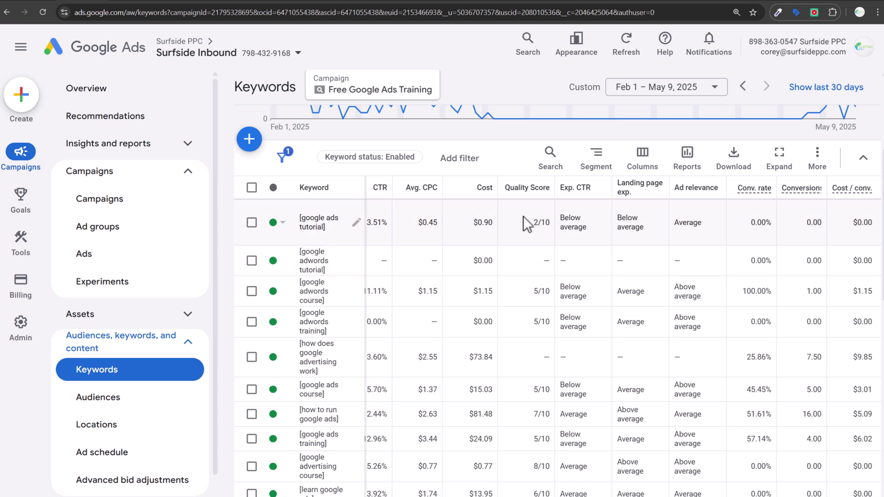
drag(674, 290, 701, 301)
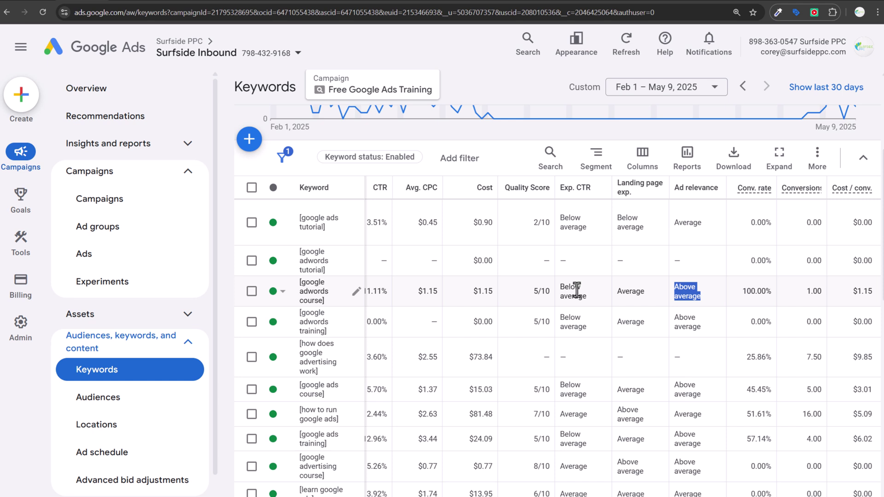
scroll(577, 294, down, 1)
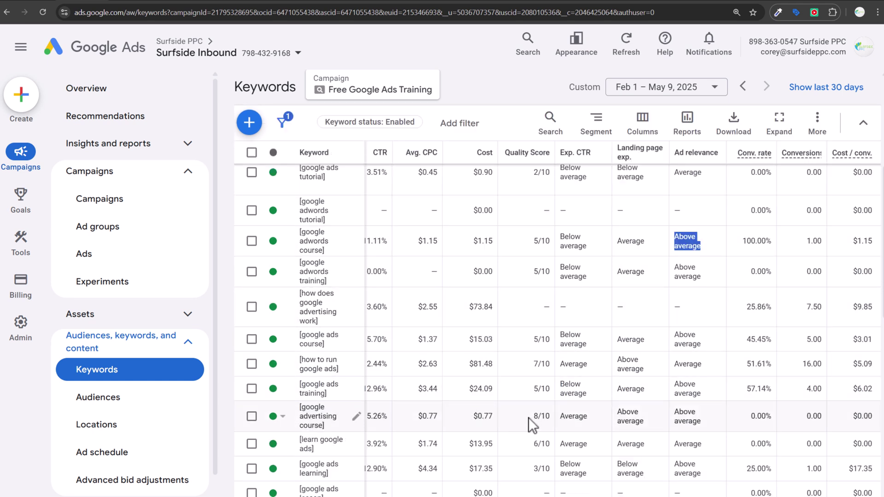
Review the keywords' landing page experience ratings against the free Google Ads training landing page, then return to the keyword table
drag(528, 418, 618, 408)
click(618, 409)
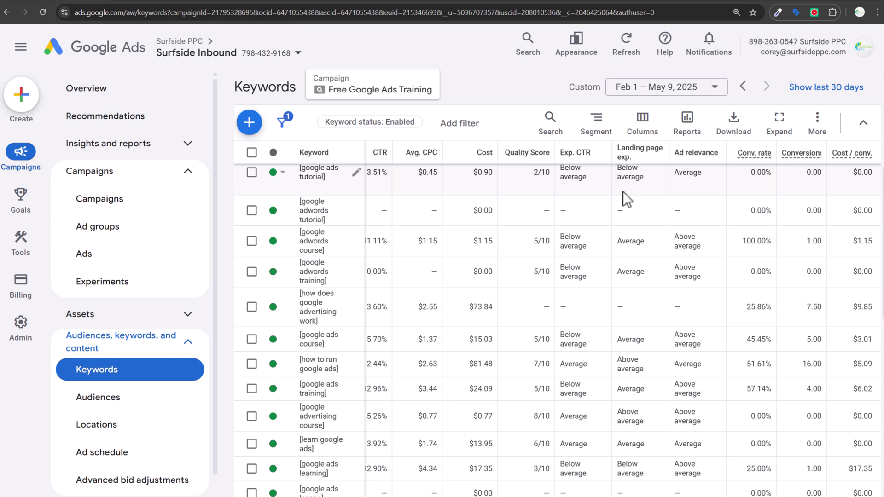
click(115, 3)
click(179, 3)
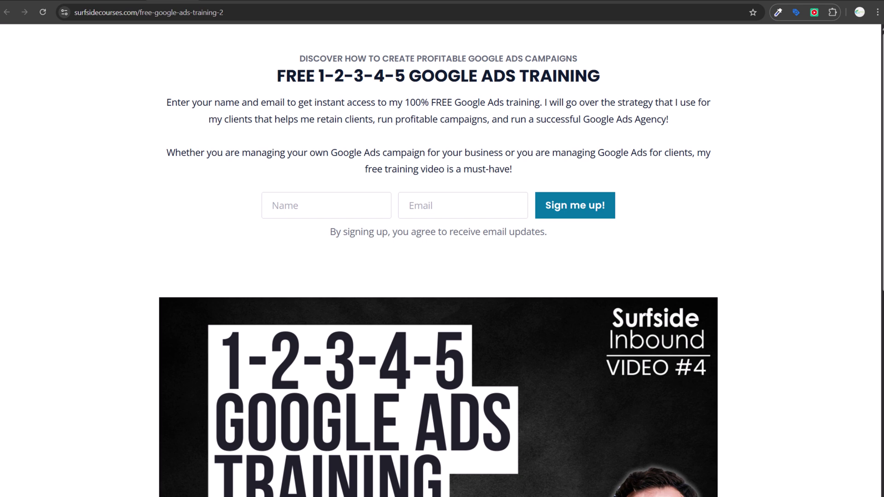
click(76, 3)
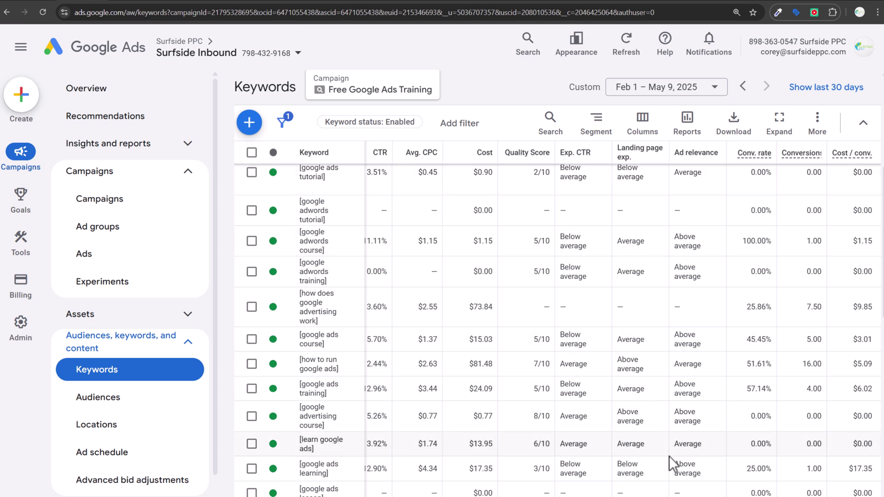
Compare actual CTR with the expected CTR rating for the keywords [how to run google ads] and [google ads tutorial]
scroll(417, 176, left, 3)
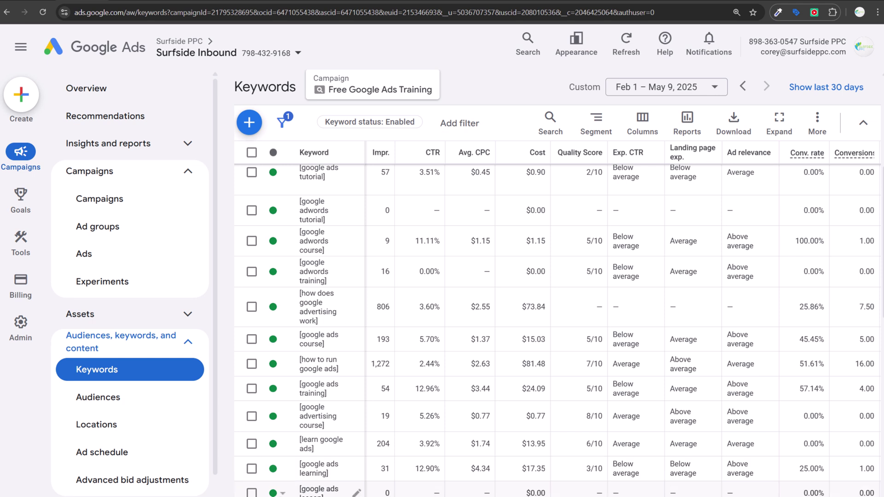
scroll(656, 406, left, 2)
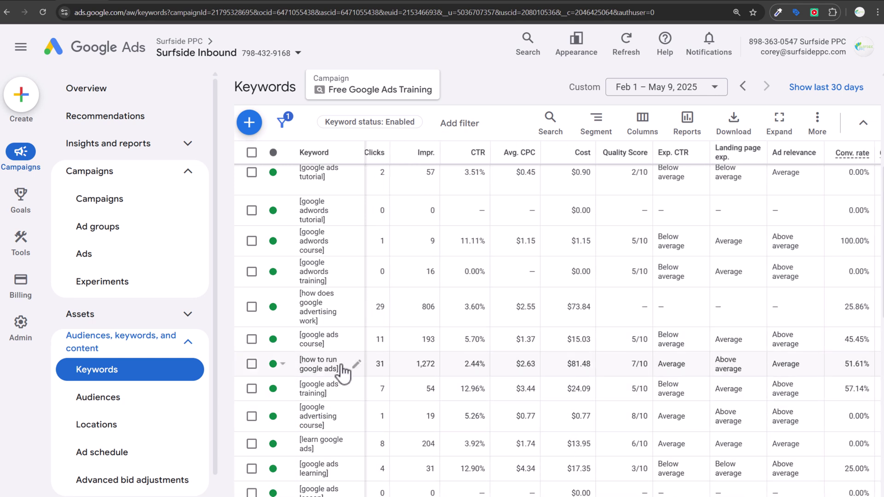
drag(464, 364, 487, 366)
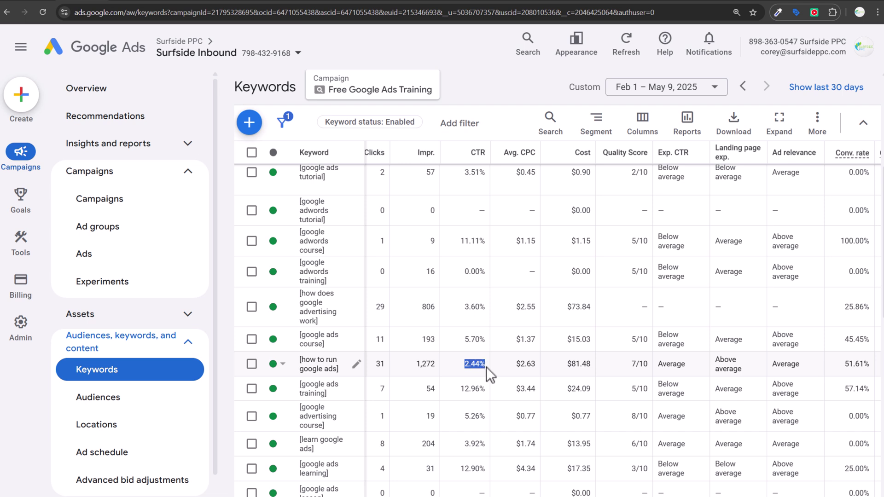
double_click(678, 363)
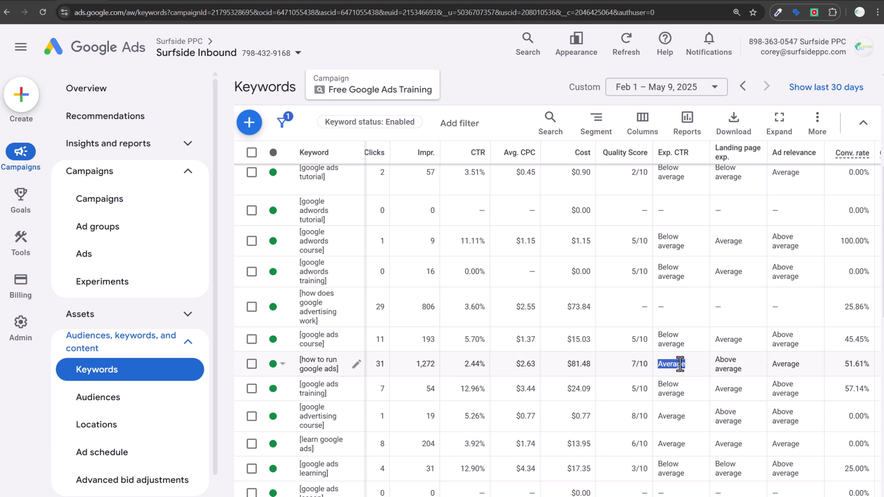
drag(464, 173, 487, 173)
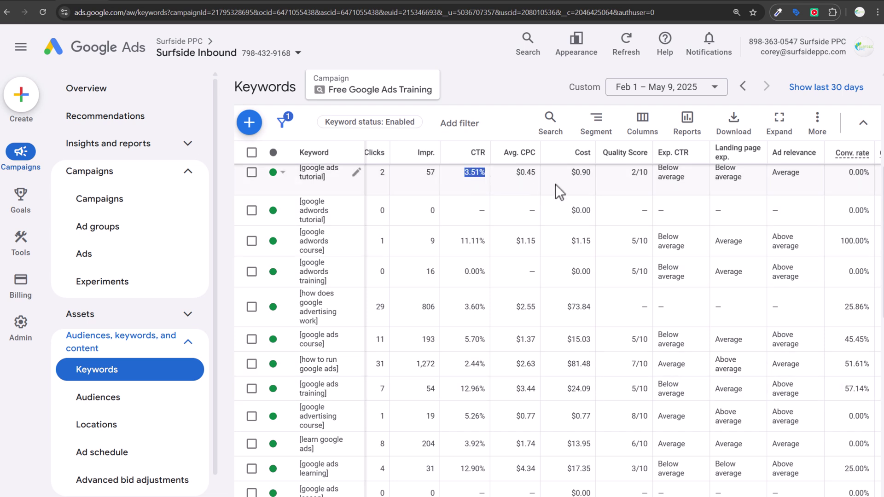
double_click(668, 168)
click(689, 214)
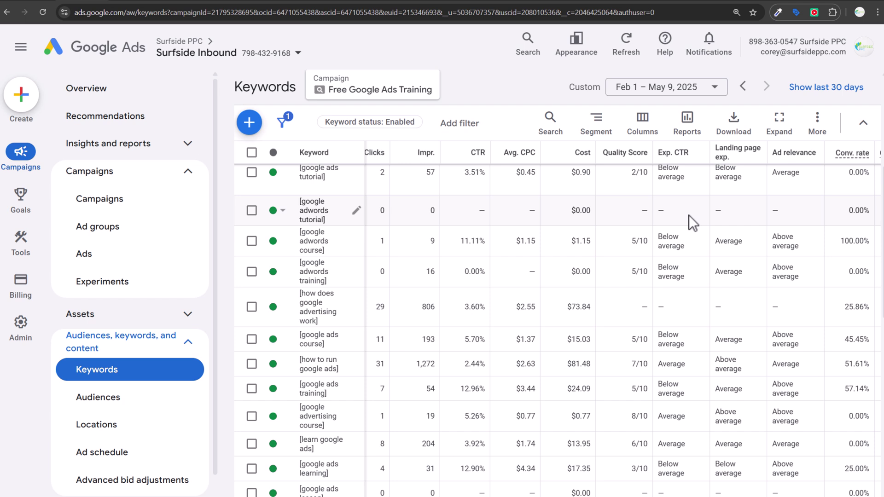
drag(465, 175, 495, 184)
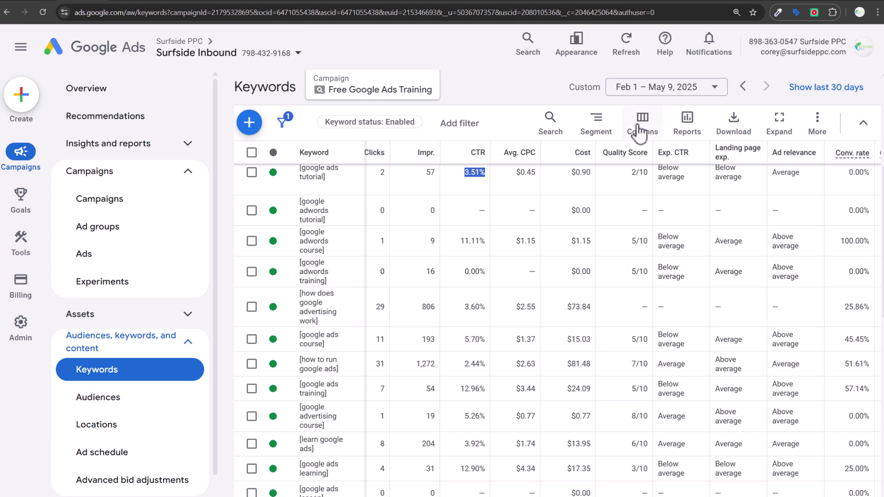
Open the search terms report for the keyword [google ads tutorial]
mouse_move(675, 160)
scroll(572, 339, left, 3)
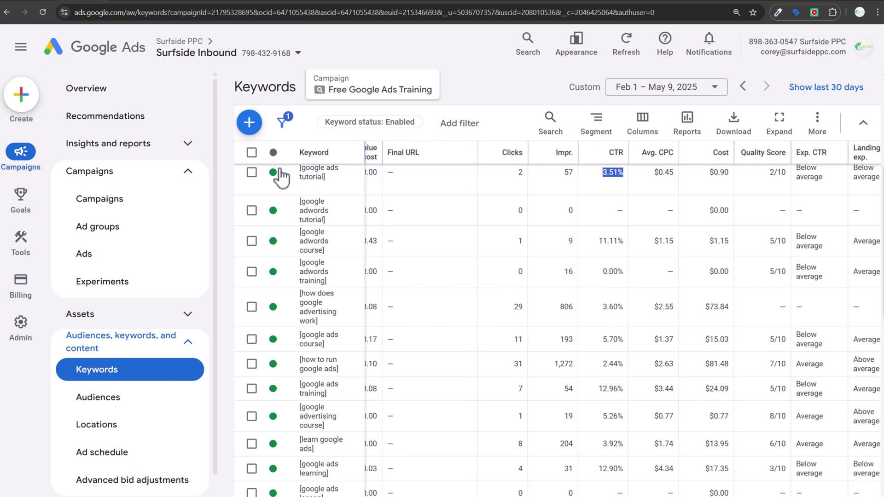
click(252, 173)
click(364, 128)
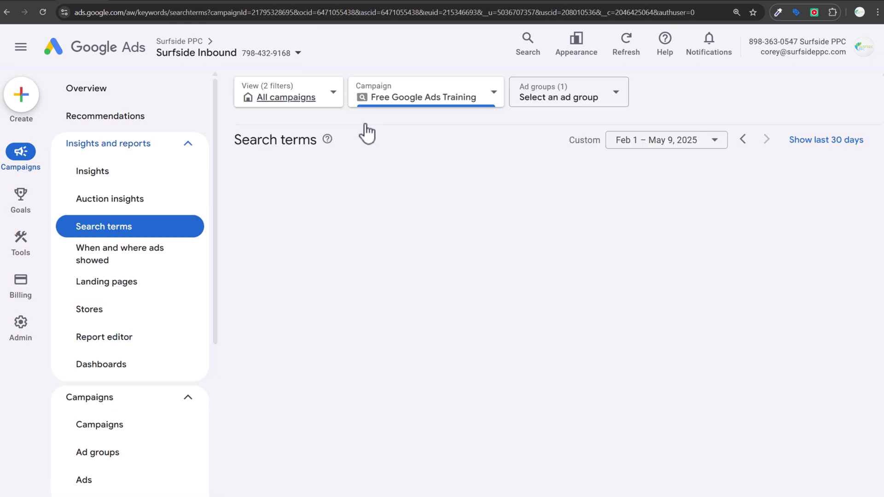
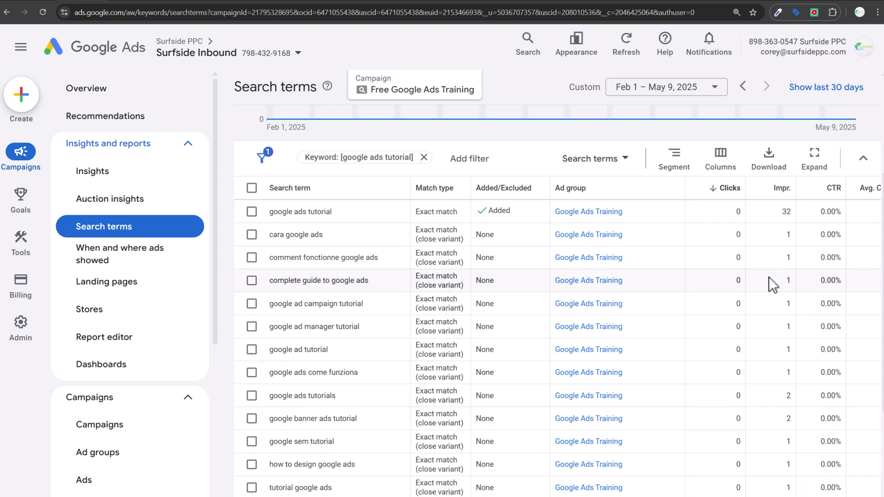
Examine the search terms matched to [google ads tutorial], highlighting foreign-language queries such as cara google ads and comment fonctionne google ads
double_click(266, 231)
click(291, 231)
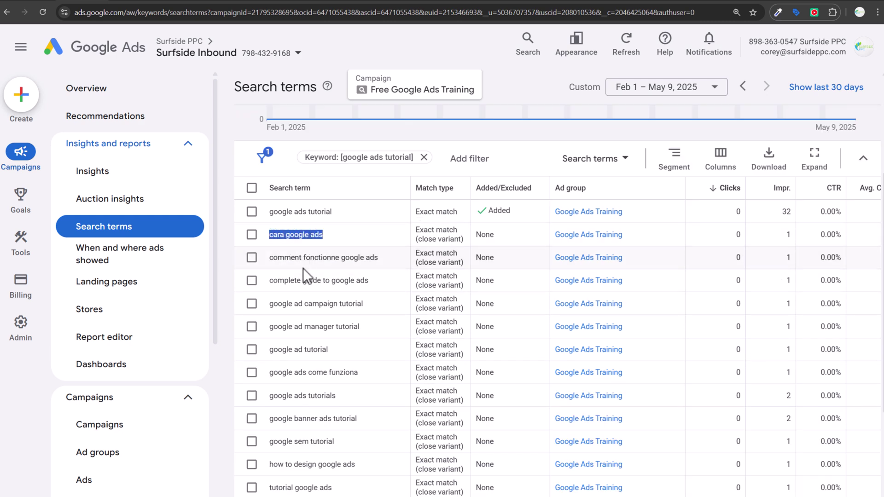
drag(270, 258, 344, 256)
click(222, 272)
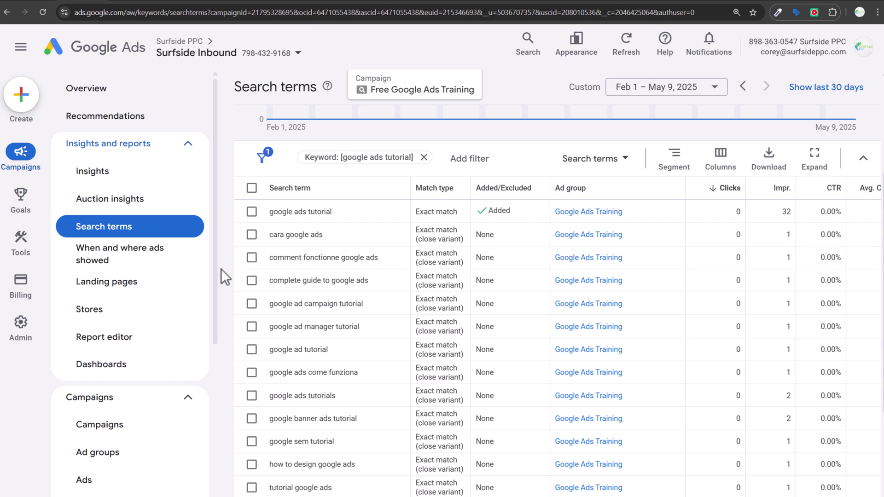
scroll(311, 271, down, 2)
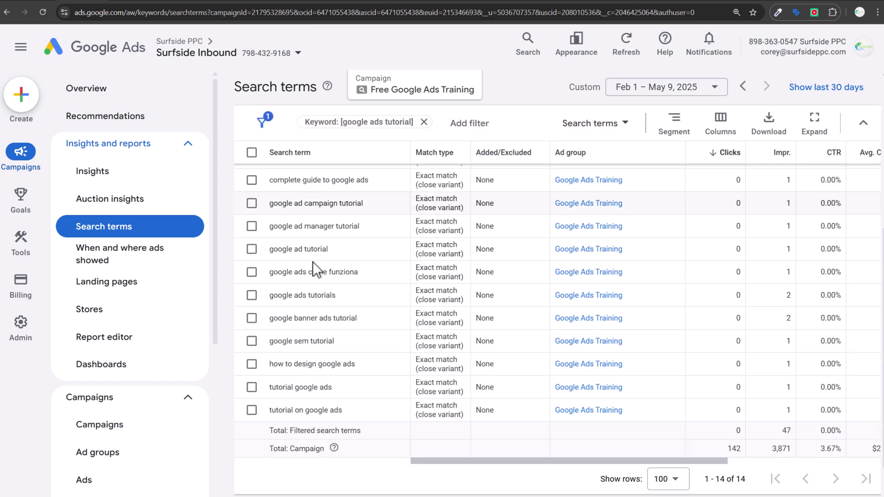
double_click(346, 272)
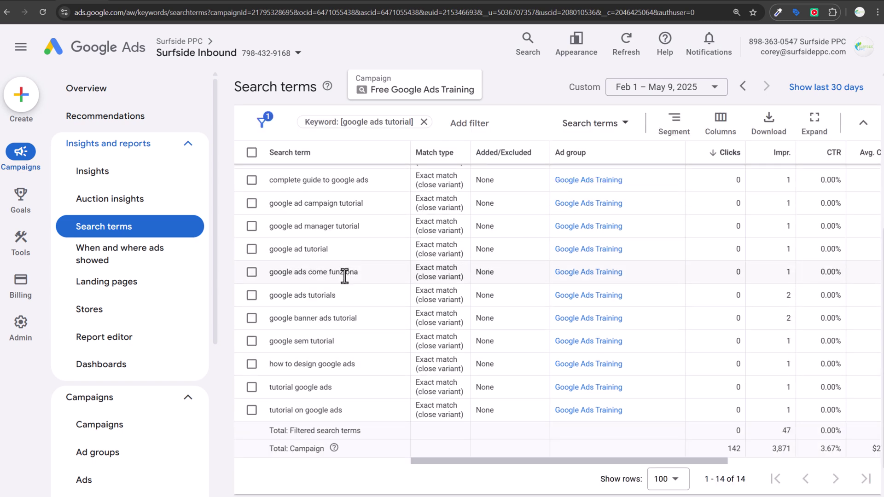
scroll(345, 276, up, 3)
drag(285, 234, 341, 258)
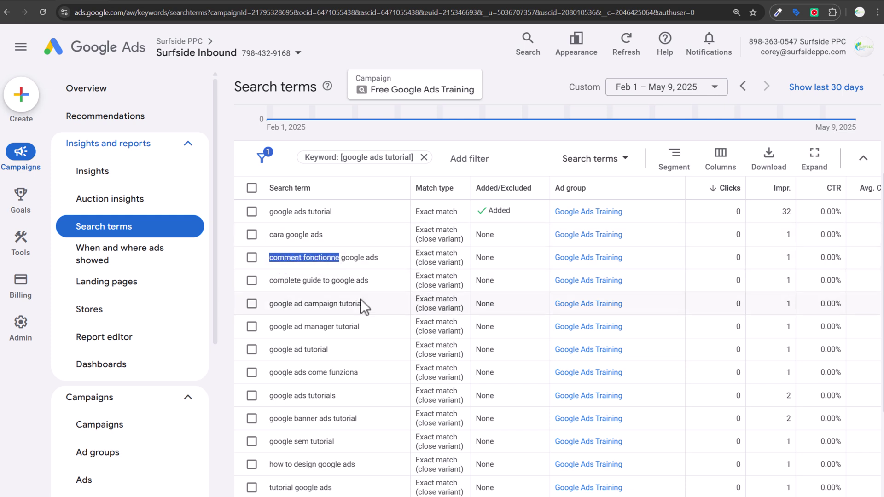
Compare the search terms, especially google ads tutorial, with the content of the free Google Ads training landing page
click(355, 291)
drag(267, 212, 493, 442)
click(720, 282)
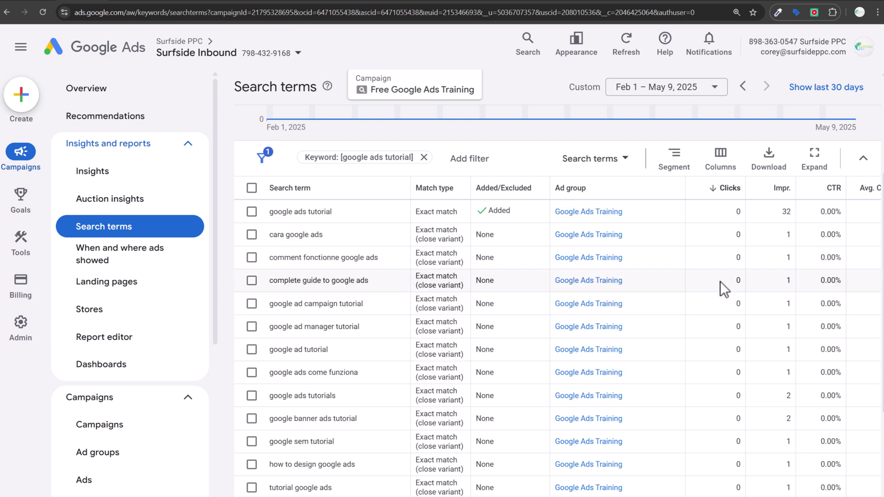
drag(329, 208, 268, 213)
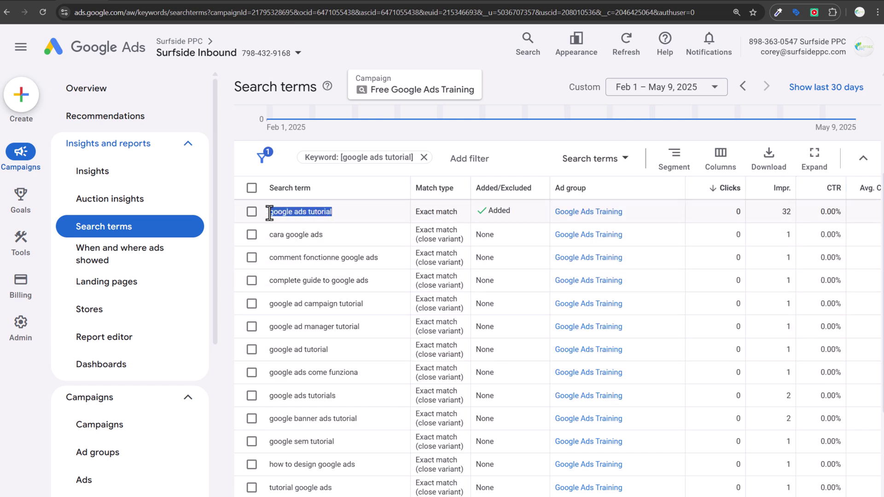
click(342, 209)
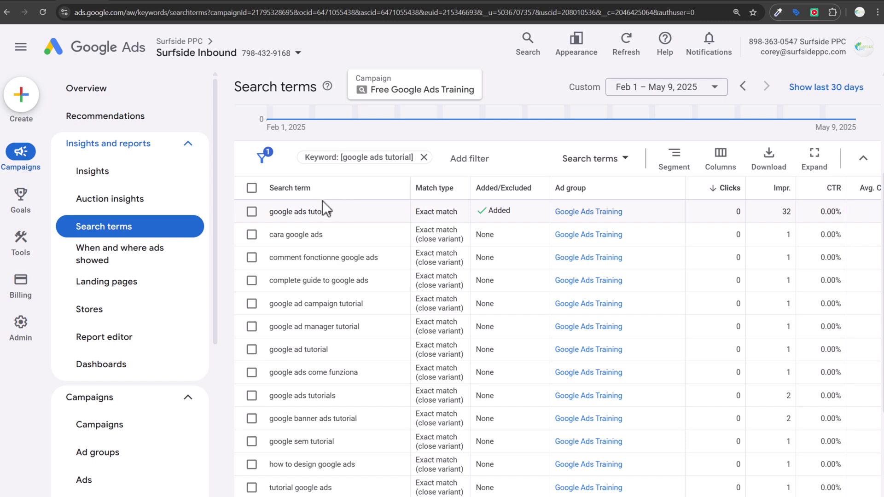
click(172, 1)
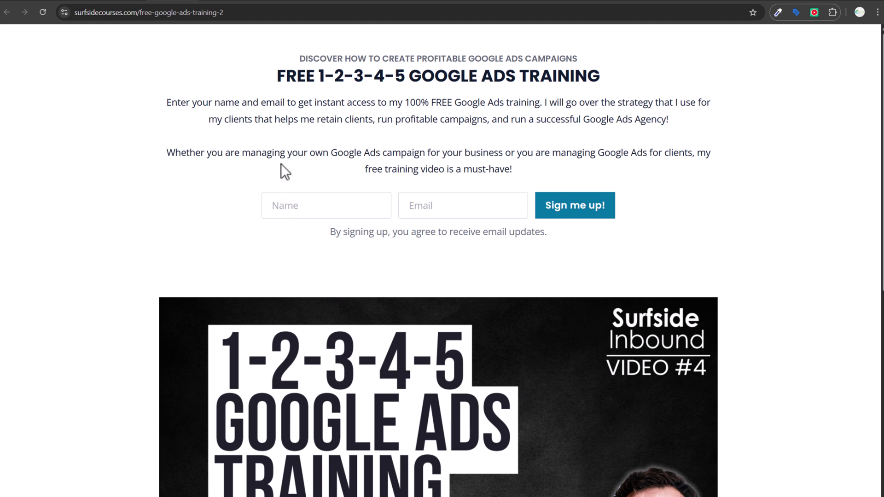
click(92, 2)
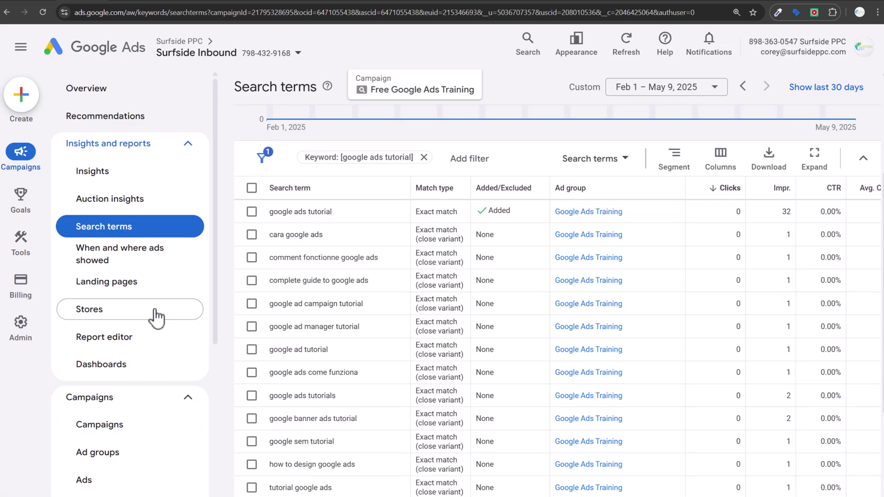
Return to the campaign's keyword list and start adding keywords to the Google Ads Training ad group
scroll(147, 345, down, 3)
click(136, 451)
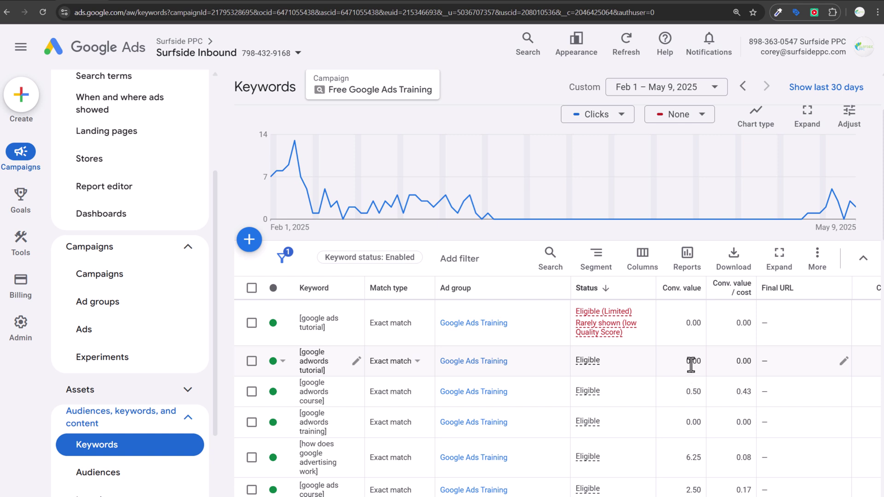
click(248, 240)
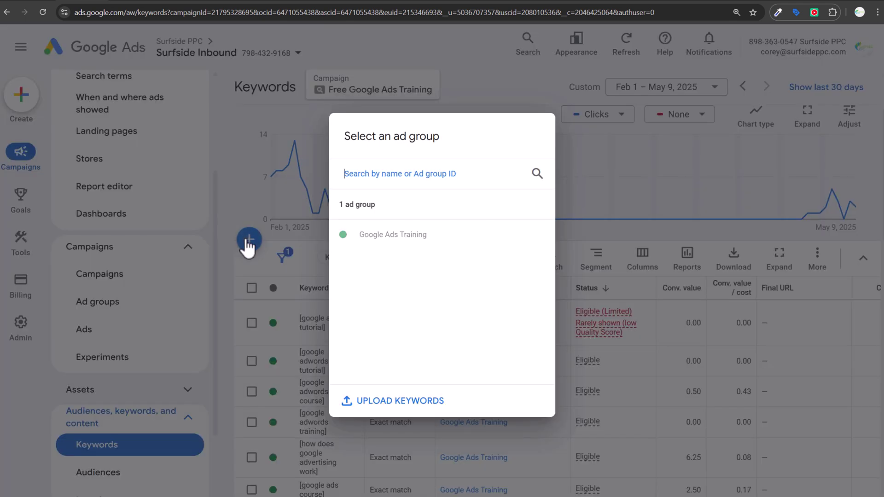
click(390, 234)
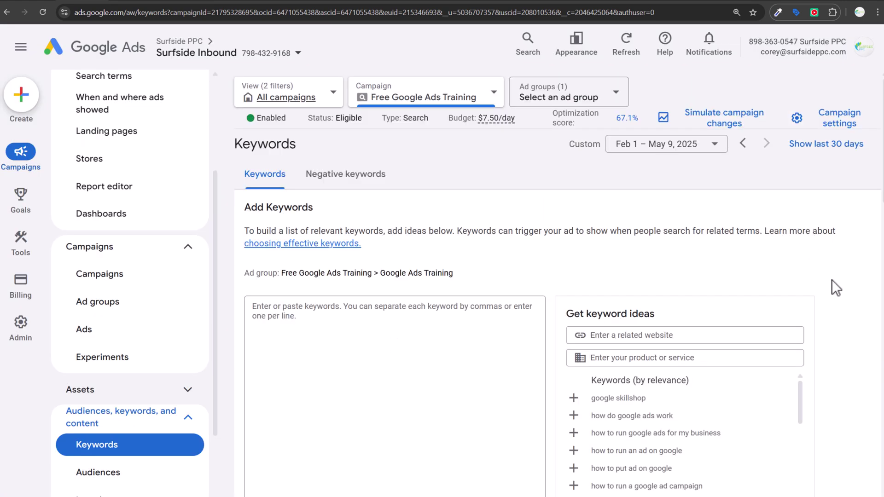
Enter landscape design near me as an example keyword in the new keyword list
scroll(838, 276, down, 1)
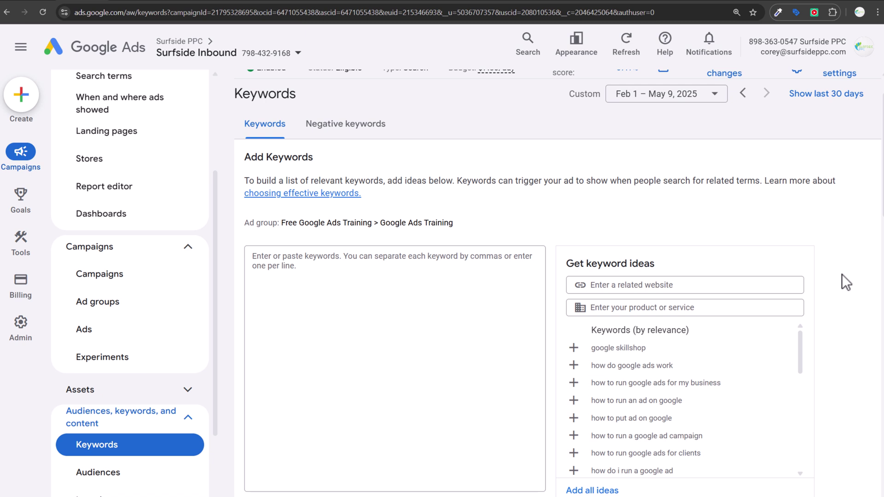
click(405, 286)
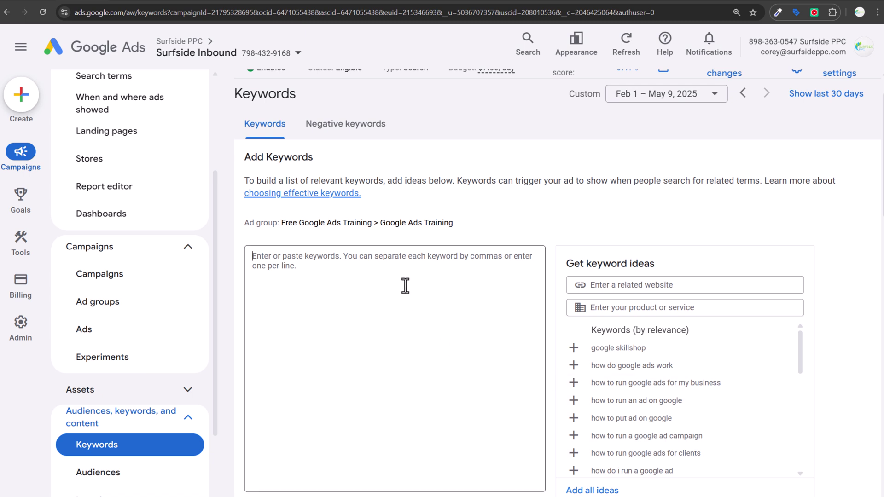
text(landsca)
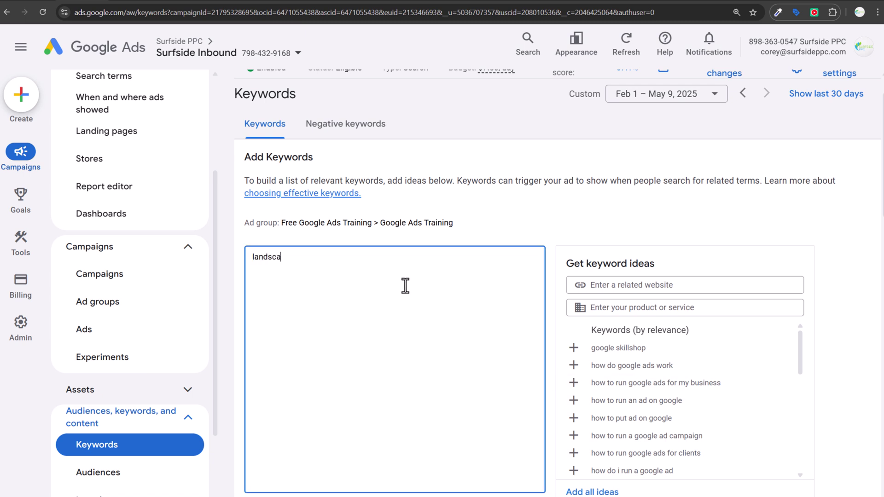
text(pe design near me)
Get keyword ideas for landscape design and add landscape architect and backyard design, set apart from the first keyword by a blank line
click(626, 311)
text(landscape design)
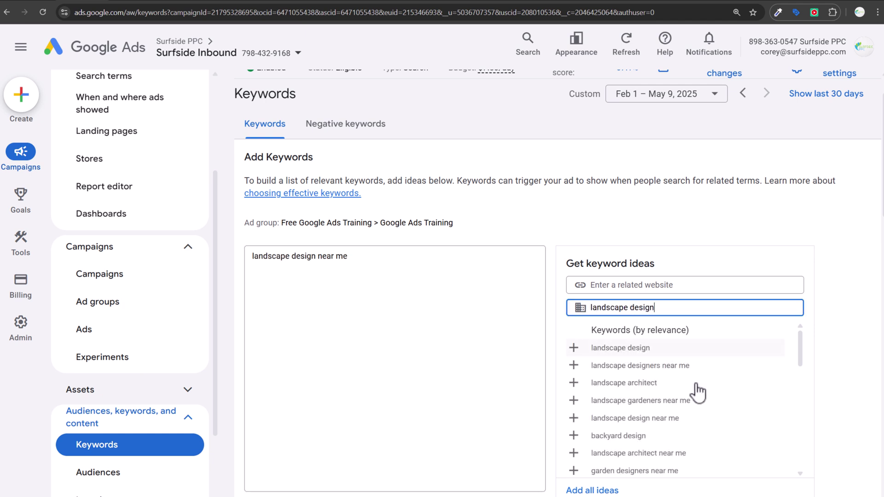
click(573, 382)
click(367, 256)
key(Return)
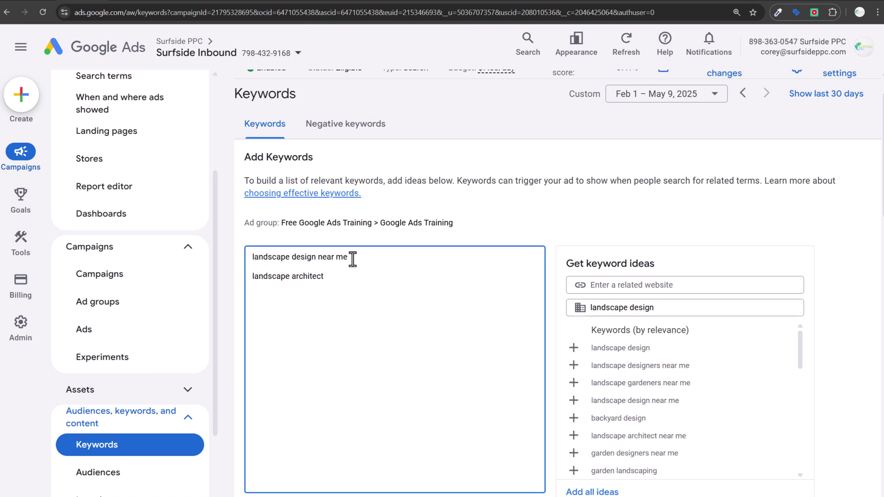
click(573, 418)
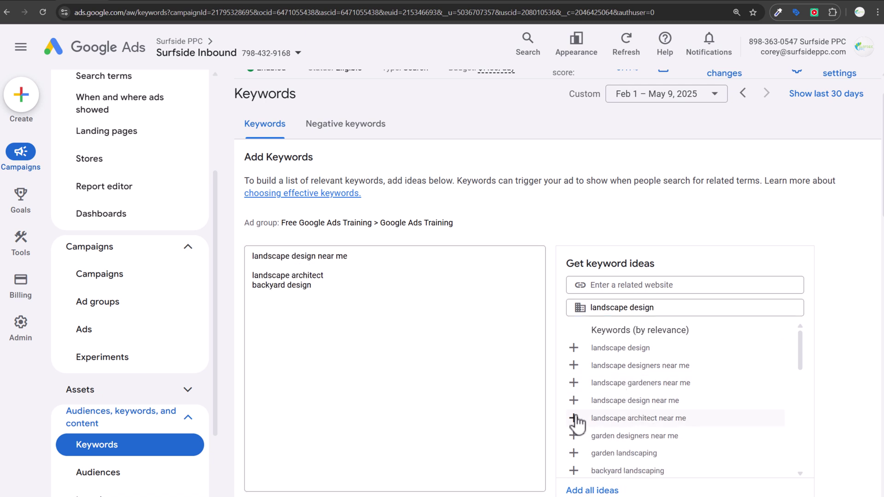
Compare landscape design near me with landscape architect and backyard design by highlighting each keyword theme in the list
drag(319, 294, 249, 278)
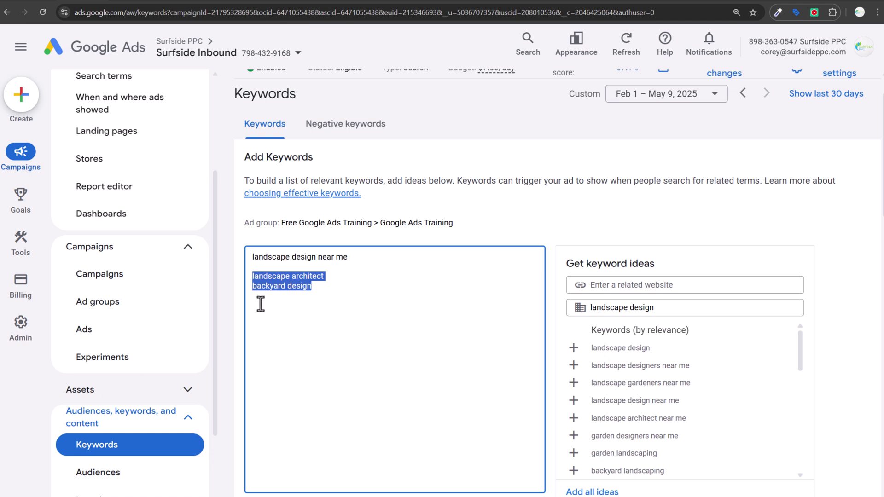
triple_click(276, 275)
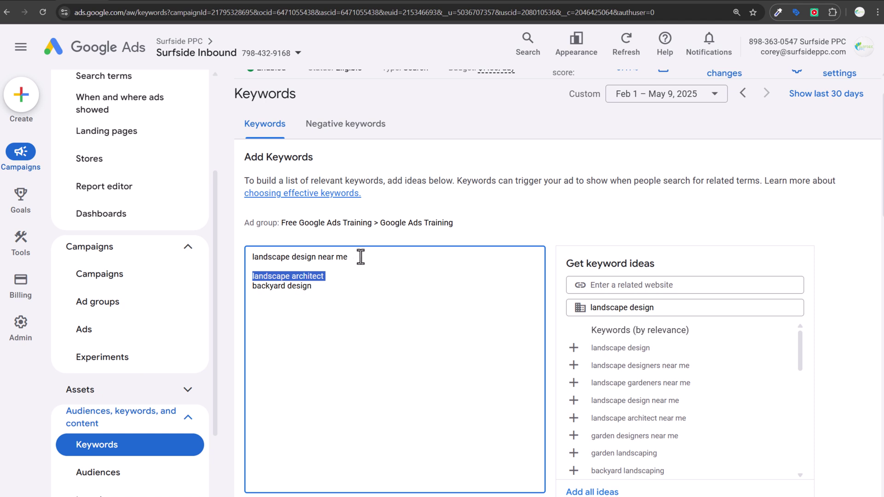
drag(361, 256, 257, 257)
double_click(282, 276)
click(282, 276)
drag(366, 257, 247, 256)
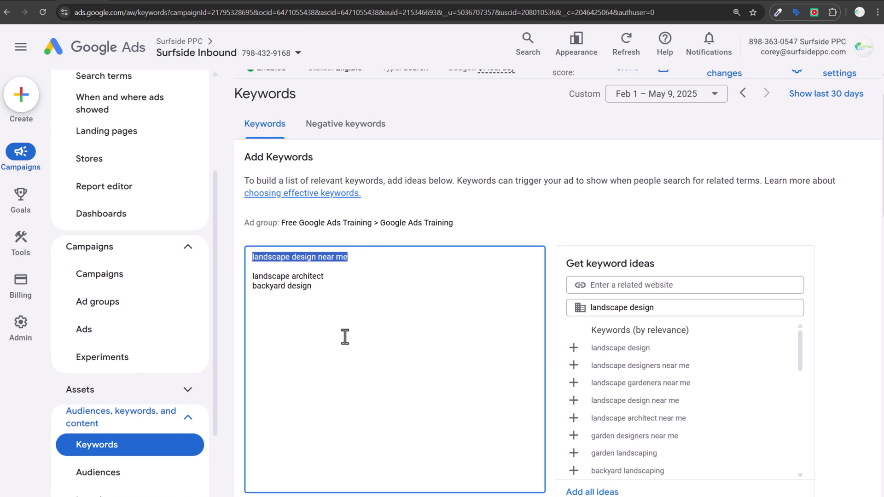
Copy landscape architect from the keyword list and search Google for it in a new browser tab
drag(328, 278, 231, 272)
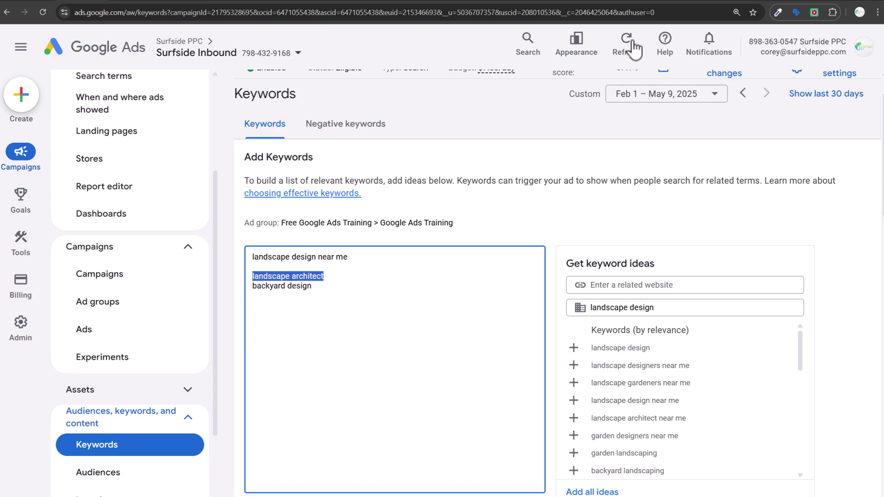
key(ctrl+c)
key(ctrl+t)
key(ctrl+v)
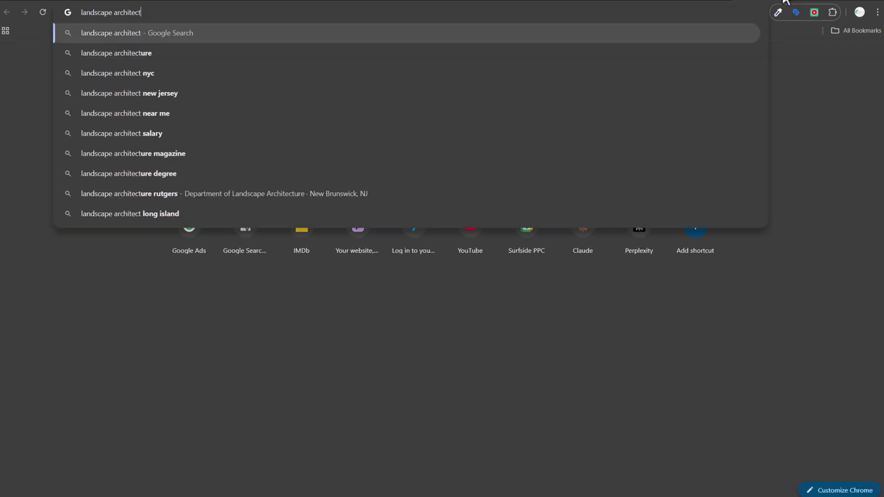
key(Return)
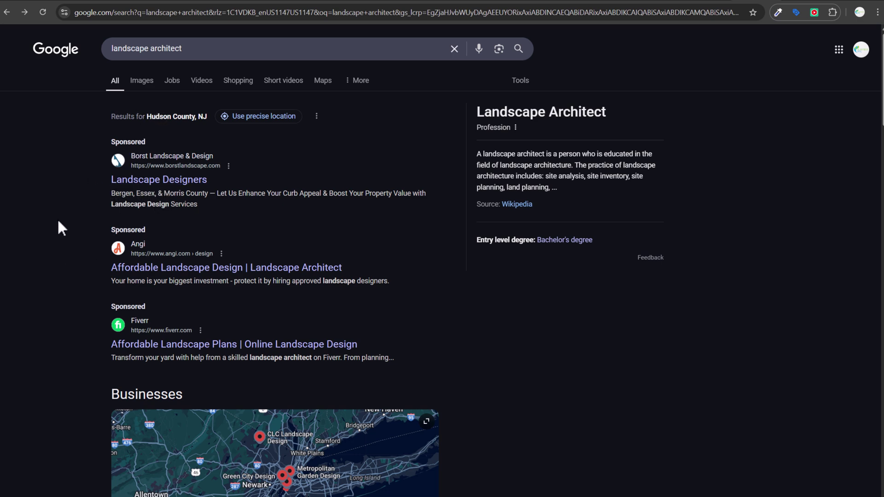
Review the landscape architect search results and open the SCAPE Landscape Architecture result in a separate tab
scroll(71, 184, down, 7)
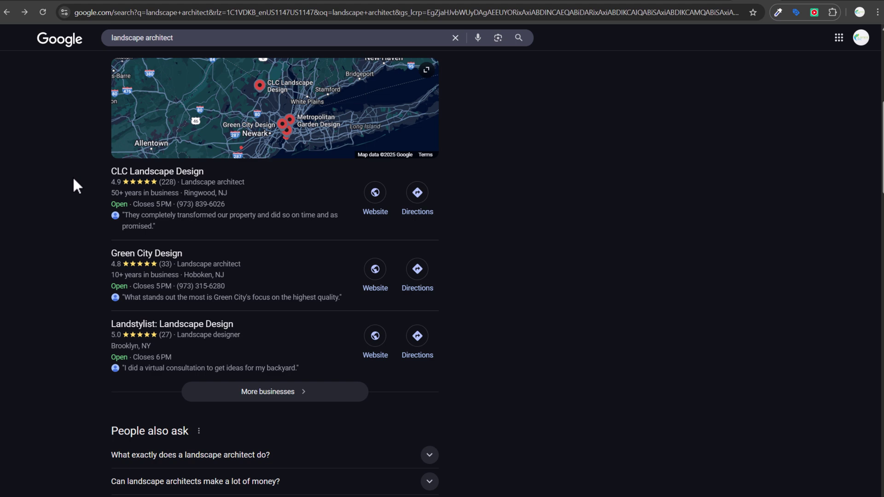
scroll(72, 176, down, 4)
scroll(72, 177, down, 15)
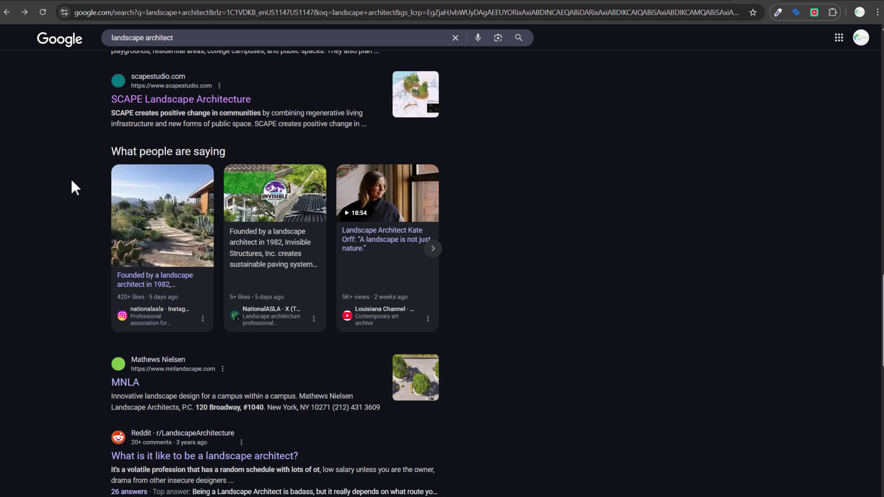
scroll(72, 185, down, 7)
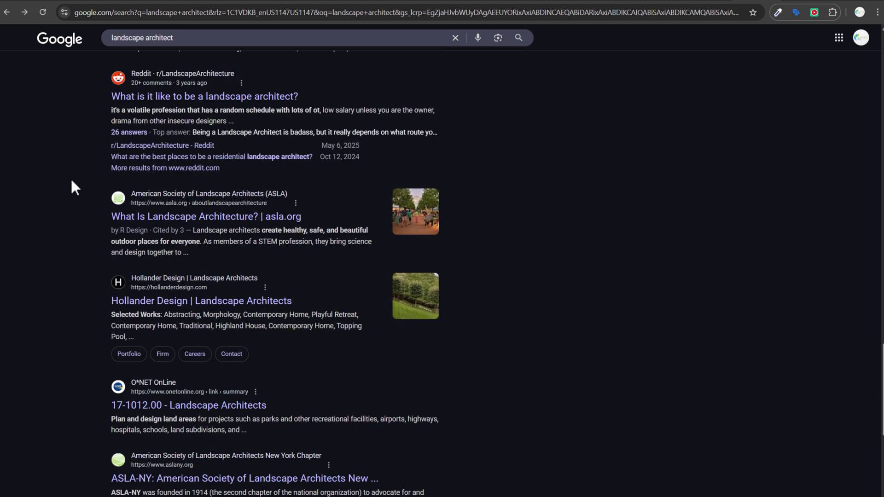
scroll(71, 184, up, 9)
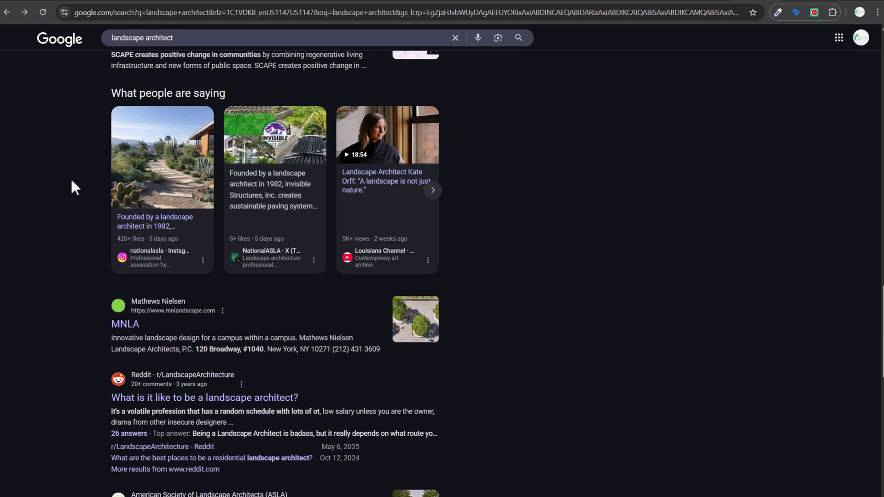
right_click(164, 299)
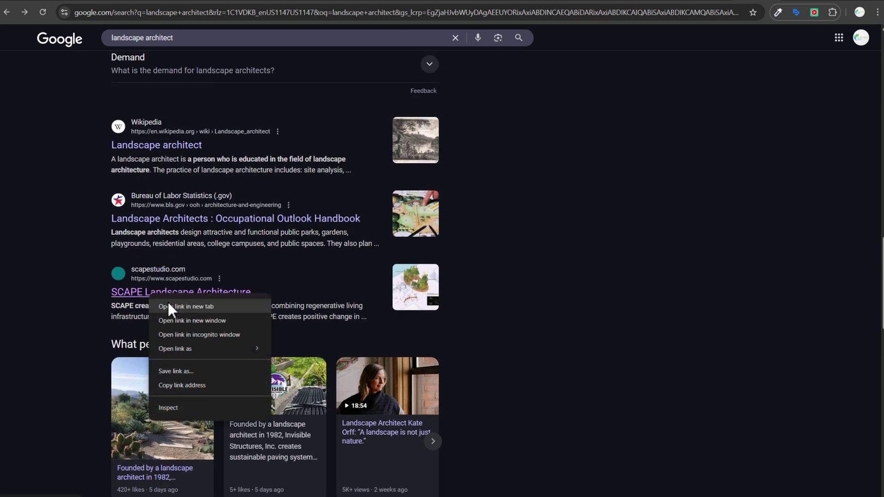
click(167, 302)
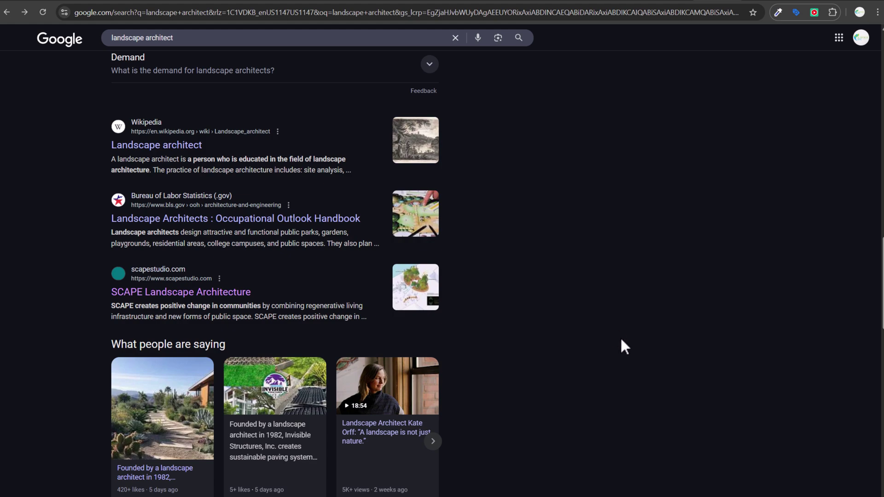
click(750, 3)
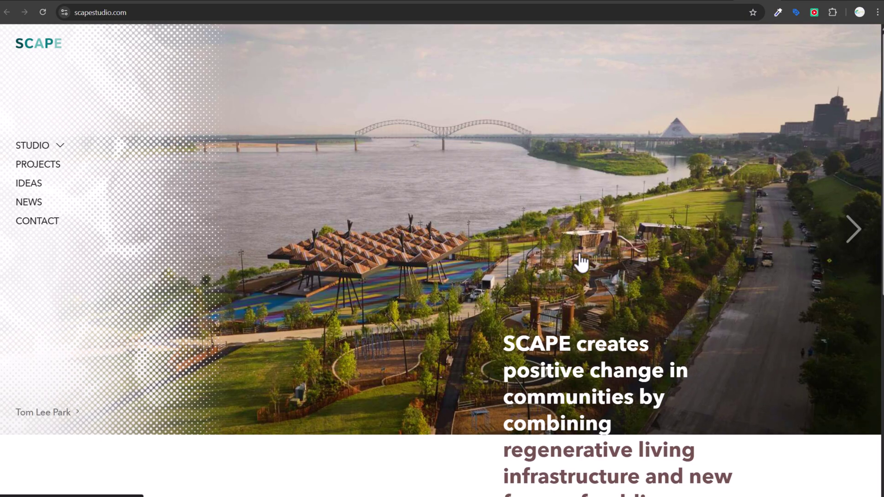
Browse SCAPE's projects and open the Financial District and Seaport Climate Resilience Master Plan to check what kind of work it covers
click(45, 170)
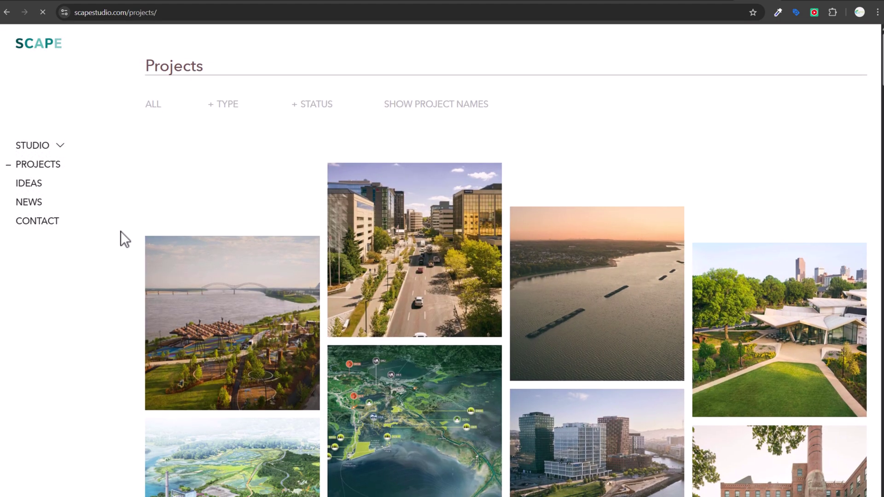
scroll(117, 255, down, 3)
scroll(113, 273, down, 5)
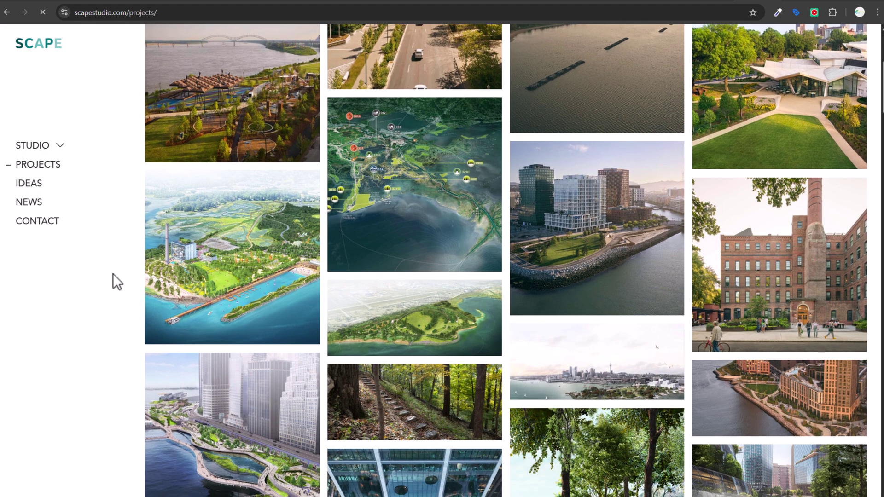
scroll(112, 253, down, 3)
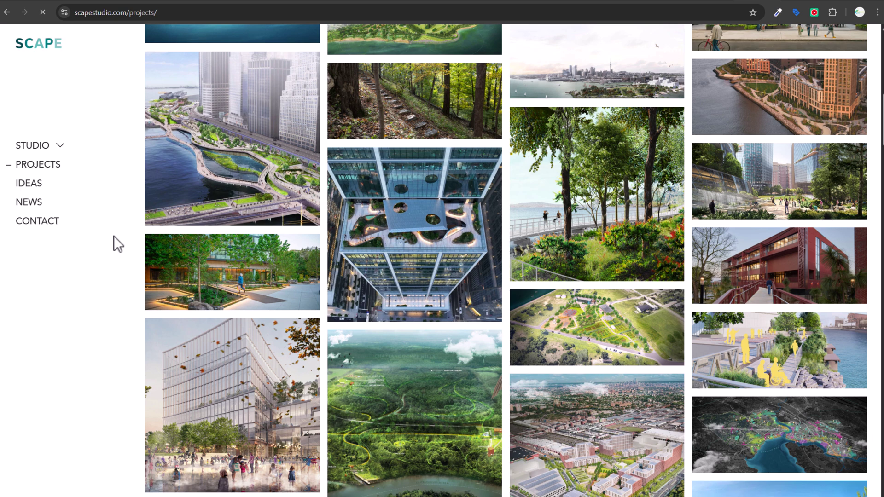
scroll(115, 258, up, 2)
click(241, 240)
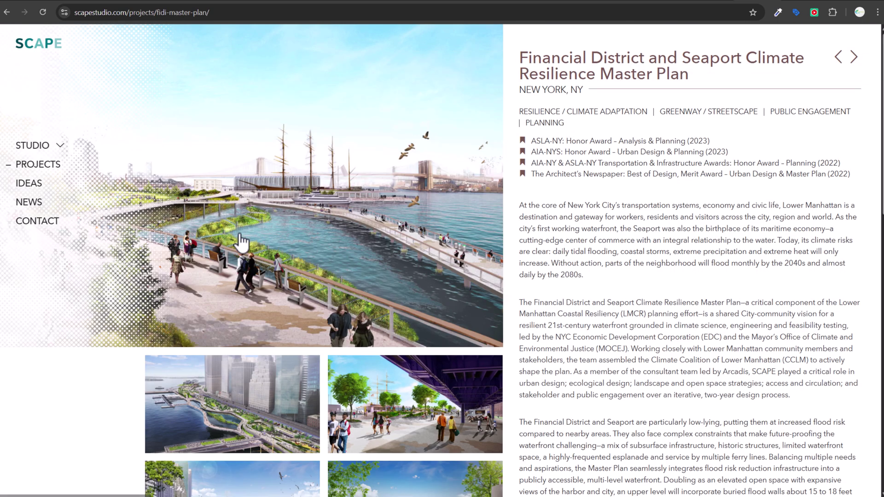
drag(533, 58, 667, 58)
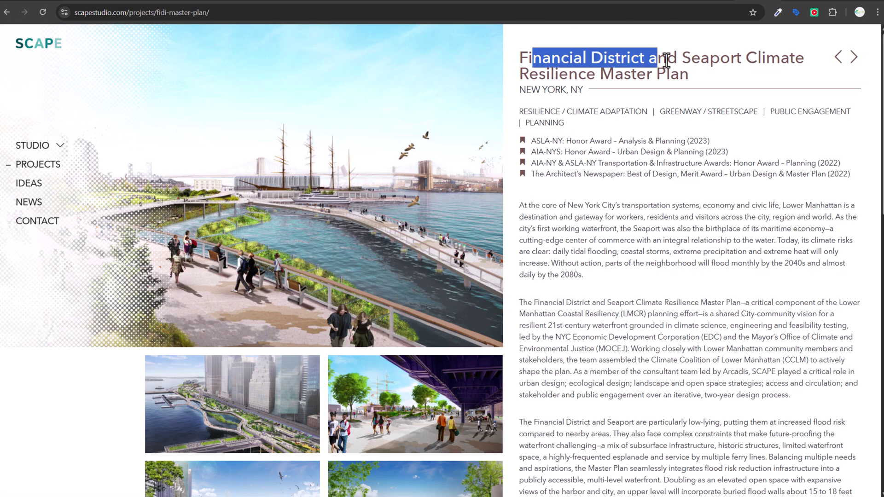
click(675, 62)
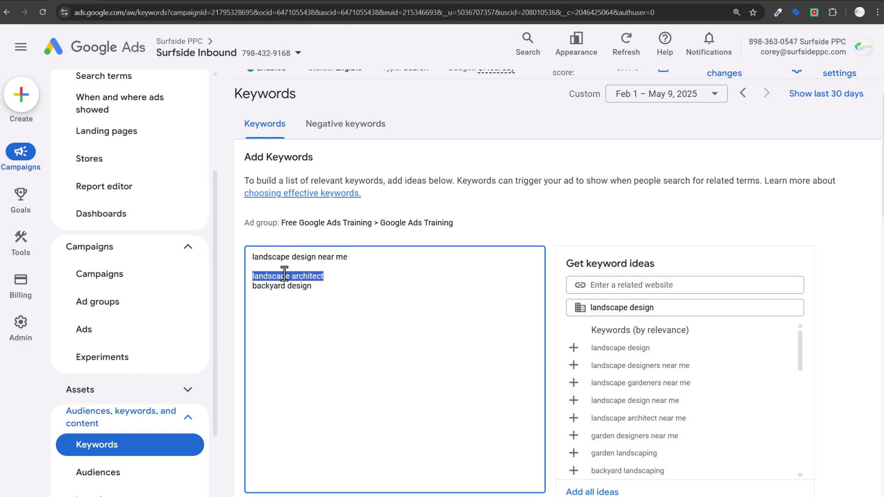
Highlight backyard design in the Google Ads keyword list, then check the backyard designs search results and the Backyard Design USA site
click(304, 258)
drag(312, 287, 251, 290)
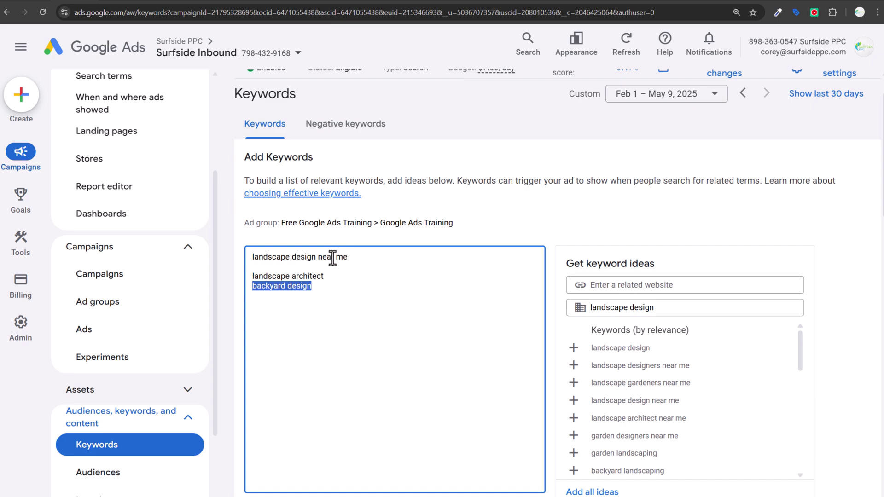
click(397, 1)
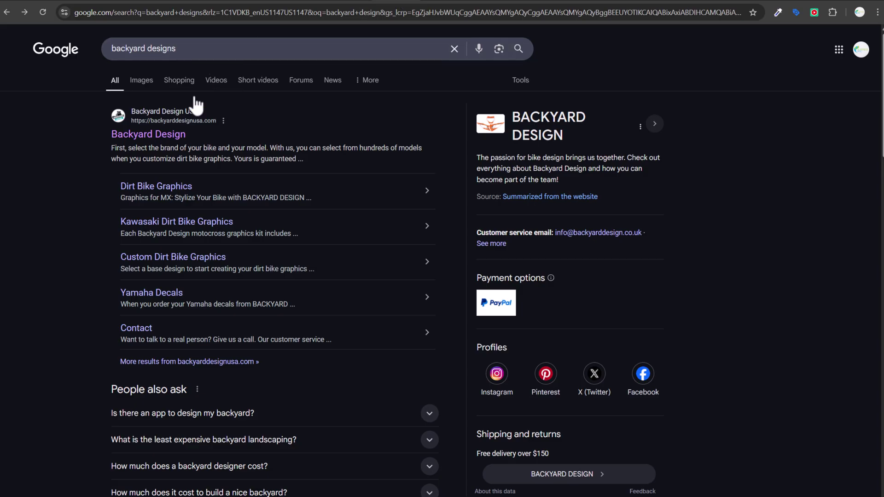
click(436, 3)
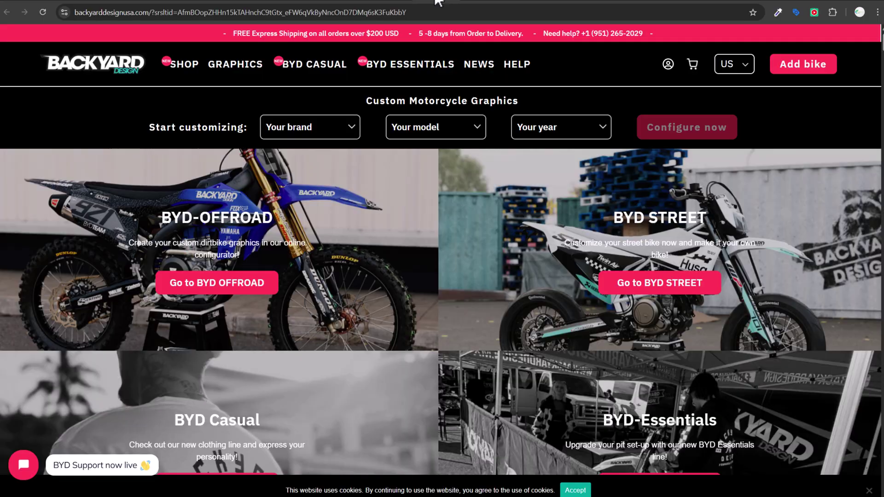
mouse_move(410, 64)
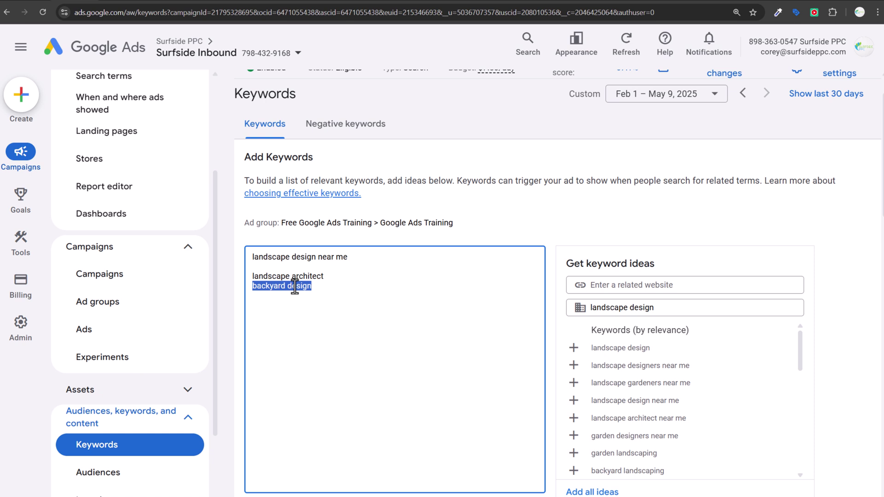
Extend the backyard design keyword to backyard design near me and compare it with landscape design near me
click(319, 289)
text(near me)
drag(343, 286, 244, 284)
drag(360, 257, 236, 256)
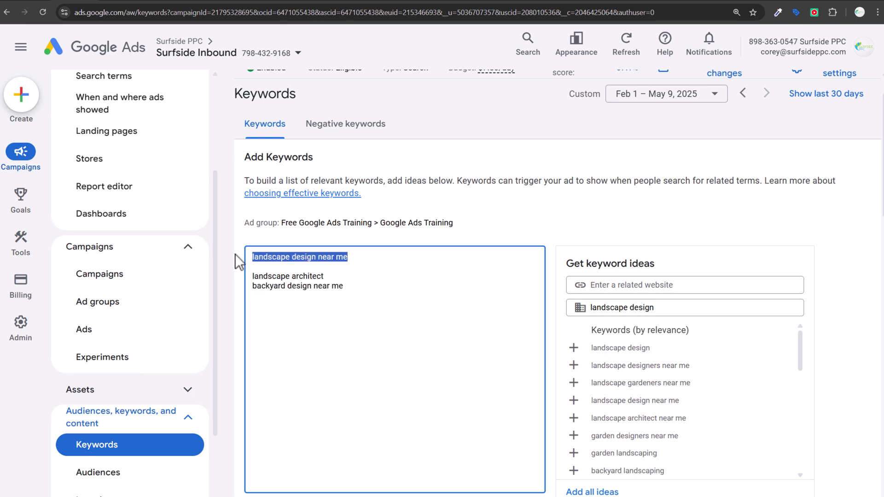
triple_click(256, 258)
drag(252, 286, 284, 309)
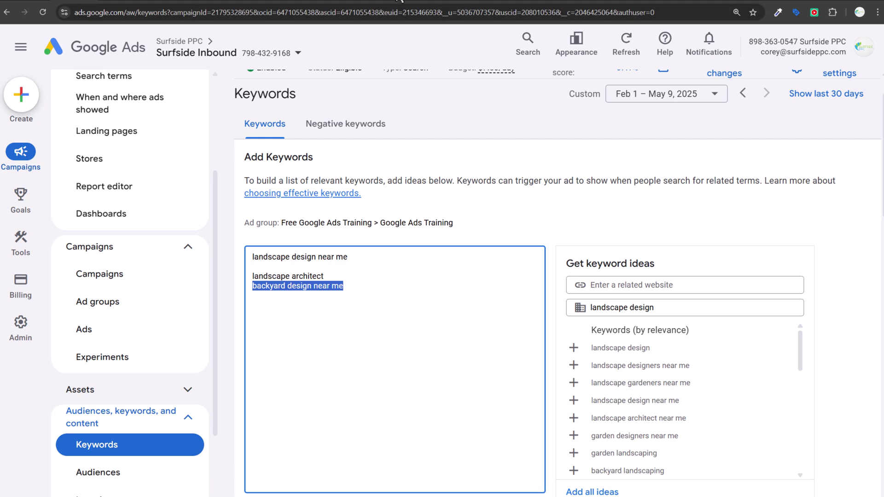
Change the Google search from backyard designs to backyard design near me and review the sponsored results
click(399, 1)
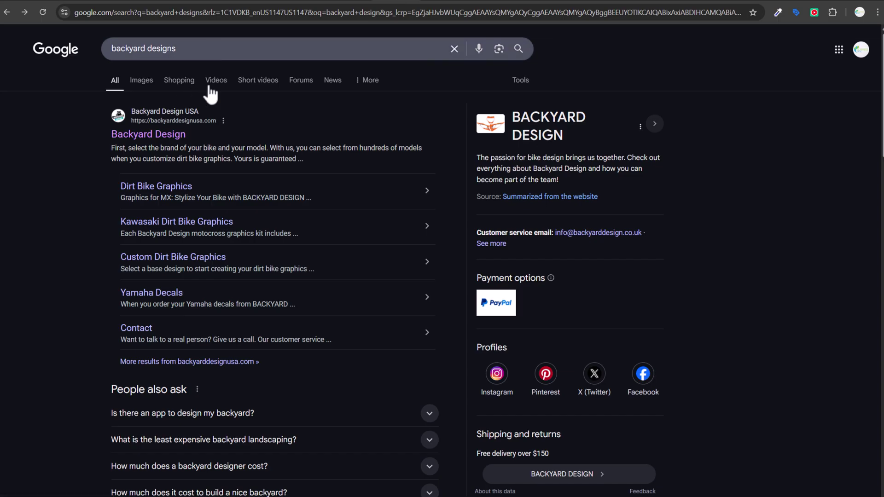
click(223, 48)
key(BackSpace)
text(near me)
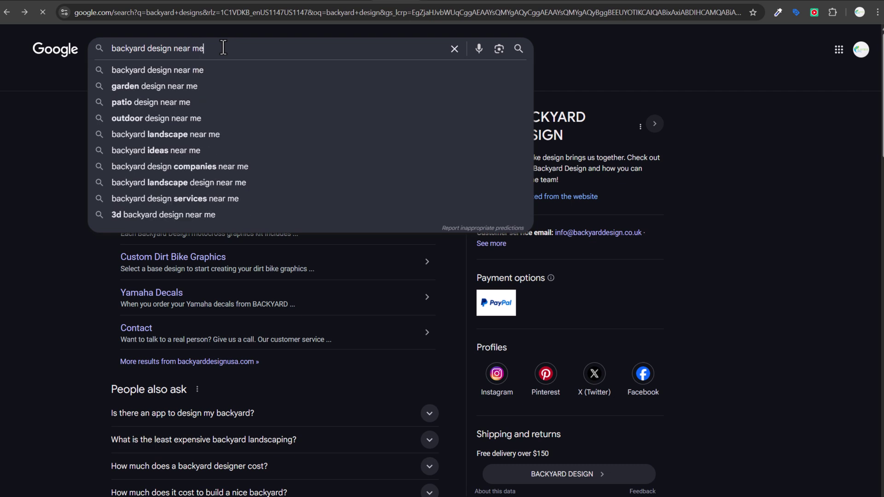
key(Return)
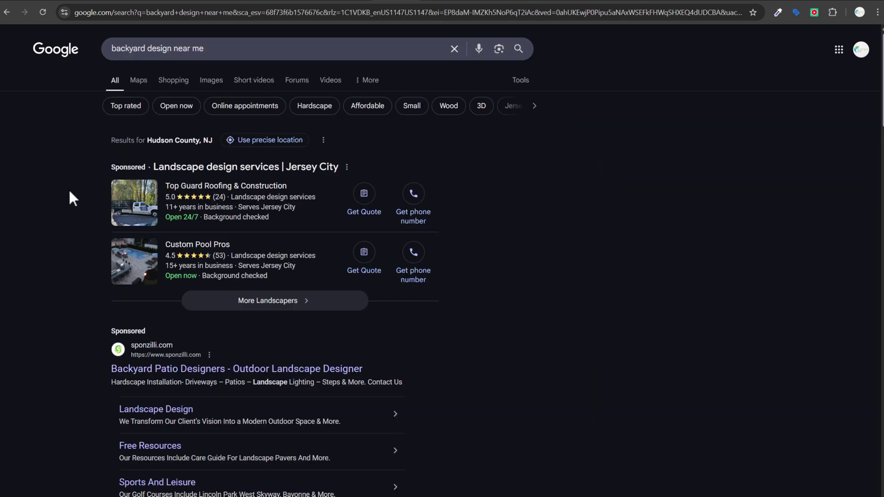
mouse_move(198, 253)
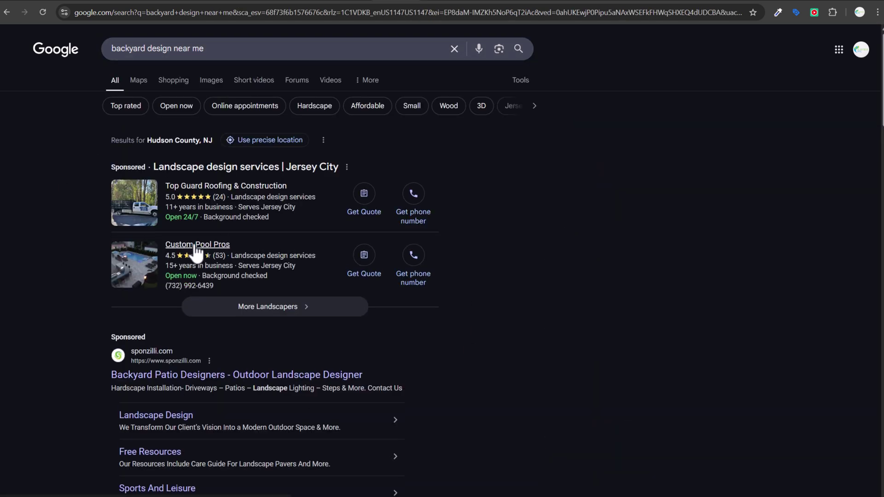
scroll(518, 214, down, 3)
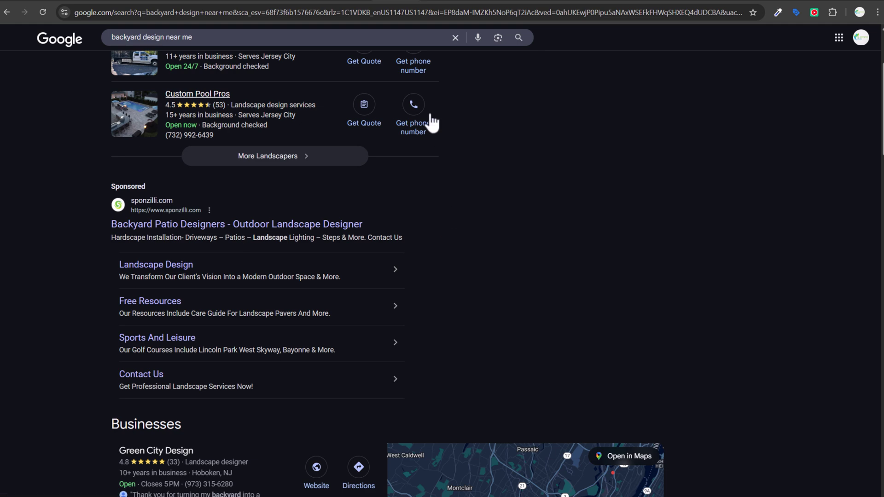
Examine Yardzen's Backyard landing page, including its plan description, designs and process sections, for relevance to backyard design searches
click(477, 4)
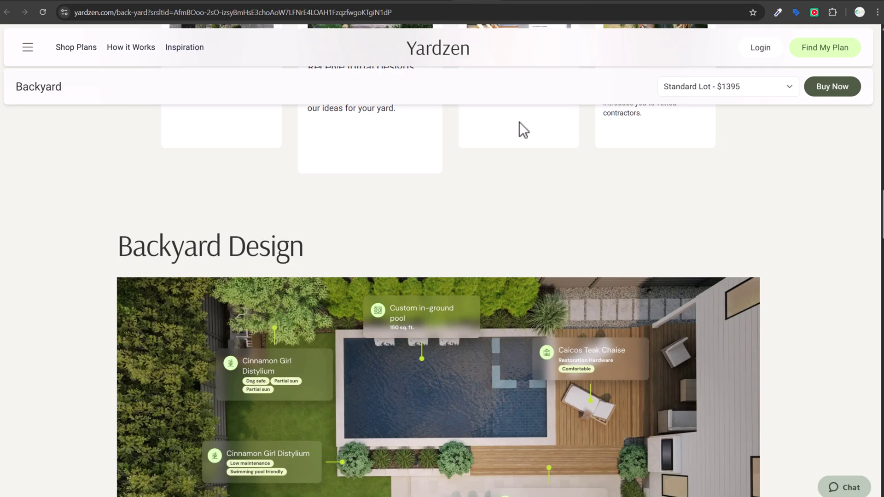
scroll(593, 180, up, 15)
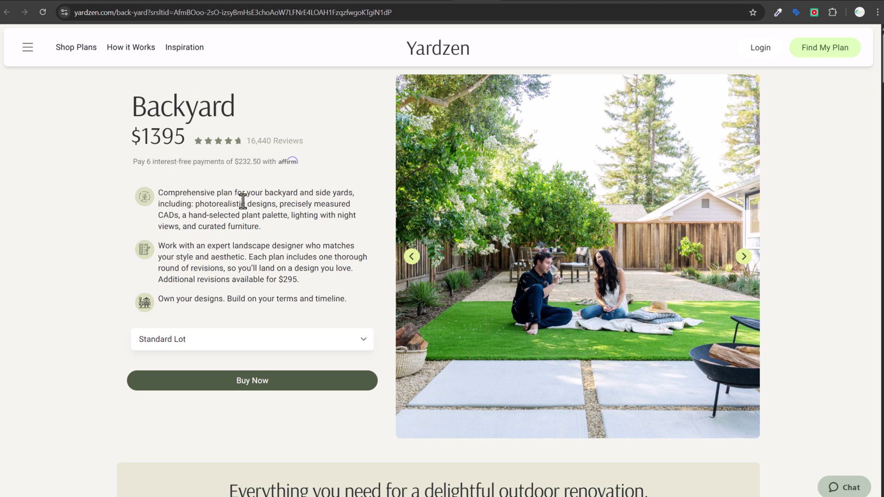
drag(207, 247, 309, 261)
click(310, 258)
drag(211, 255, 242, 257)
click(255, 259)
scroll(104, 212, down, 10)
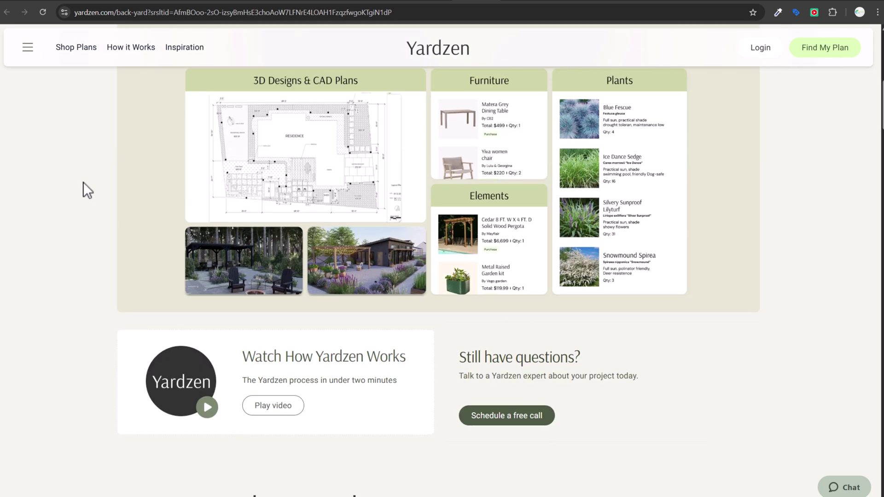
scroll(142, 179, up, 2)
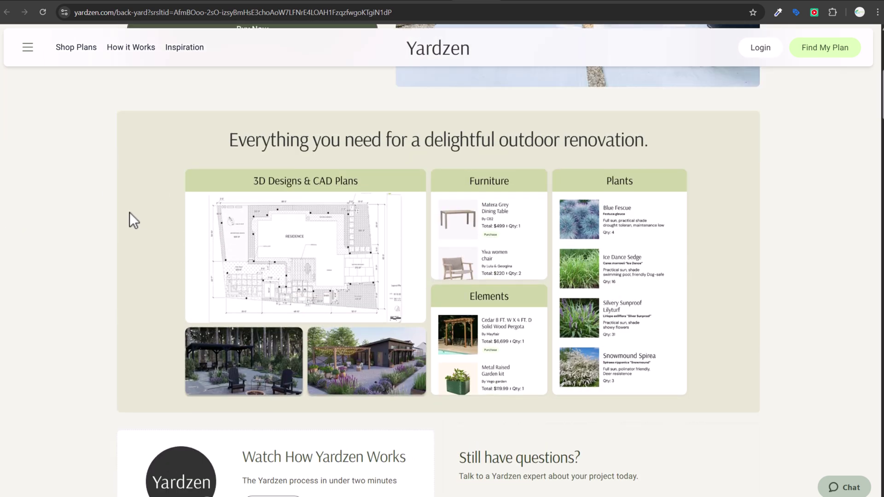
scroll(741, 199, down, 15)
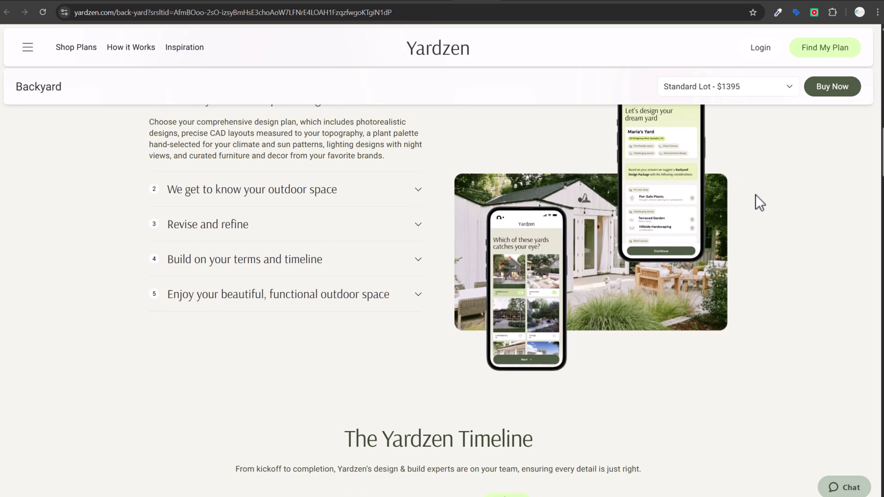
scroll(757, 189, down, 5)
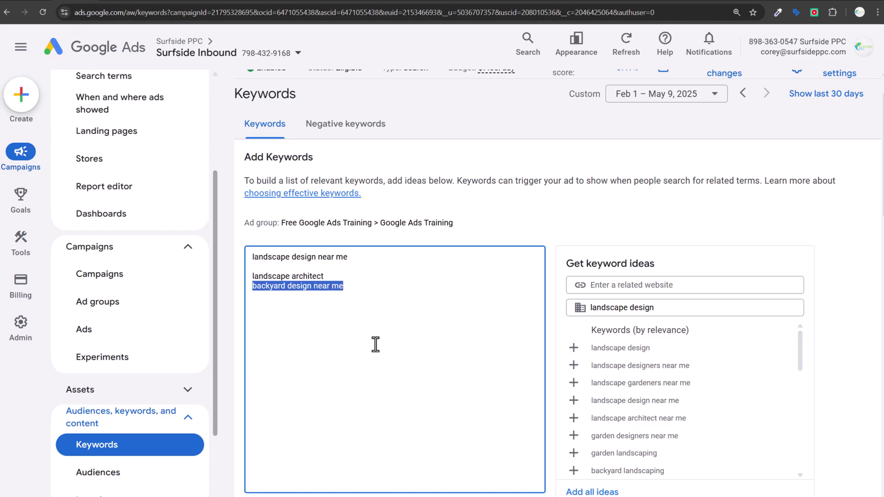
Highlight landscape design near me in the Google Ads keyword list, followed by all three example keywords together
drag(348, 256, 241, 256)
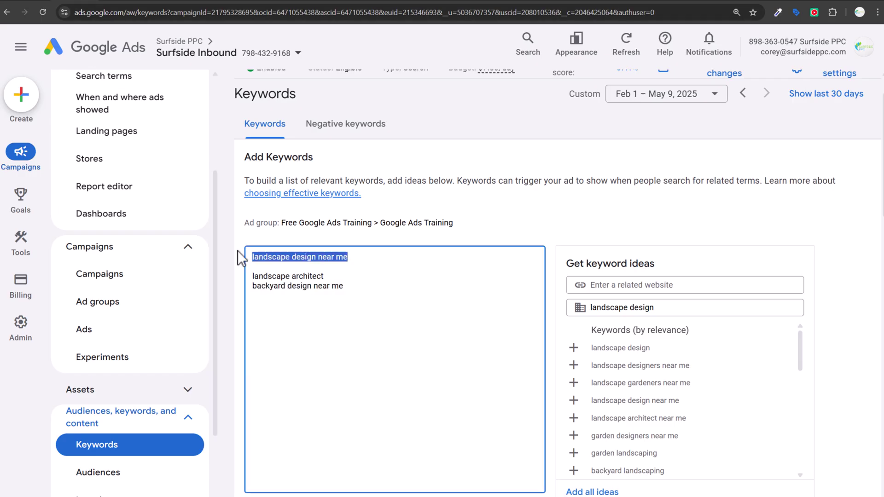
drag(343, 286, 219, 258)
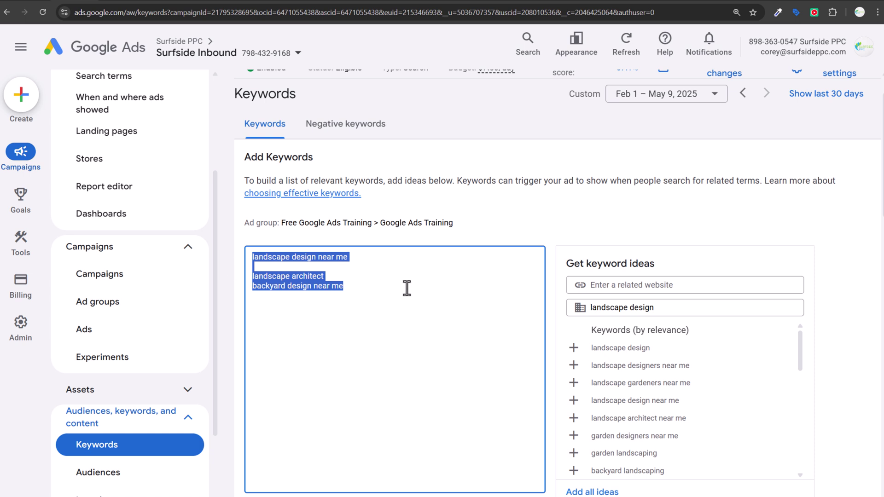
Switch to SCAPE's website, go back from the Financial District project to the projects gallery, and open the Tom Lee Park project
click(422, 296)
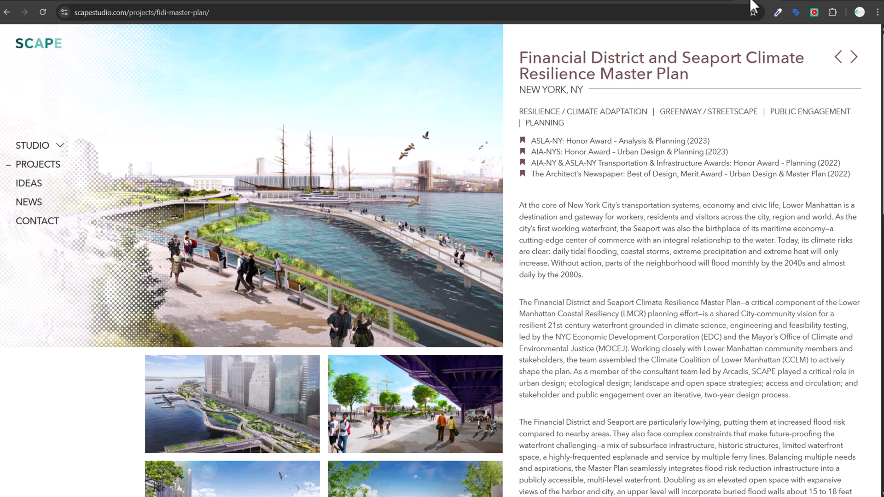
click(7, 11)
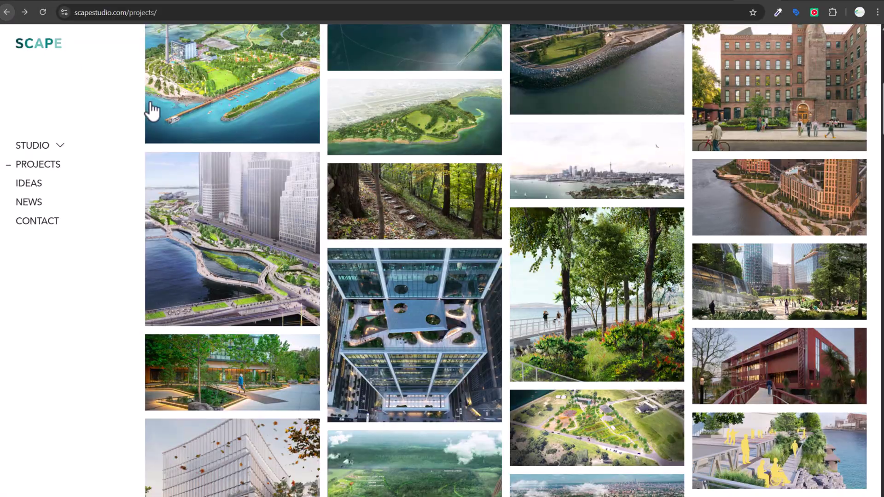
scroll(455, 221, up, 4)
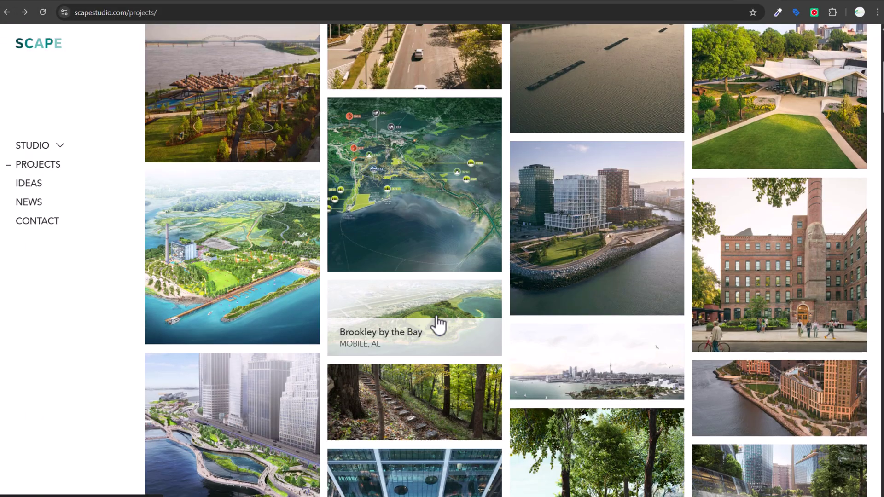
scroll(198, 253, up, 5)
click(250, 266)
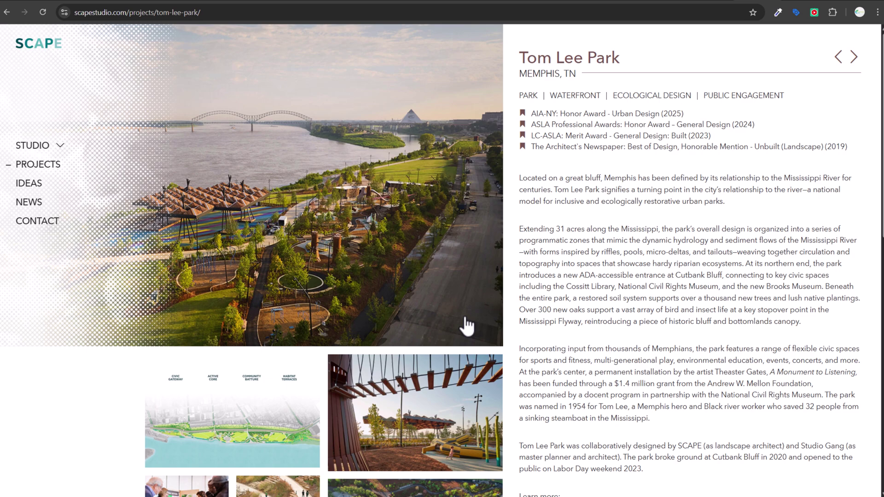
Review the sponsored and organic Google results for credentialing verification, highlighting the credential types in the OASAS Credentialing Portal description
click(520, 4)
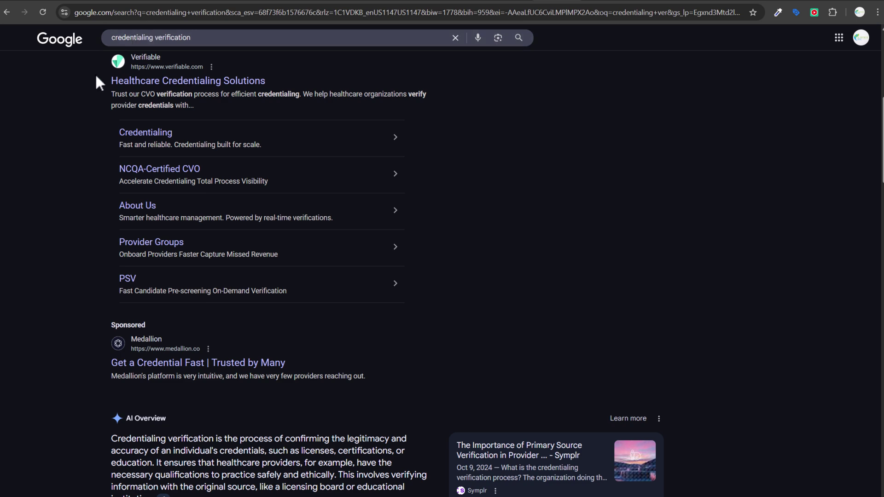
scroll(46, 196, down, 3)
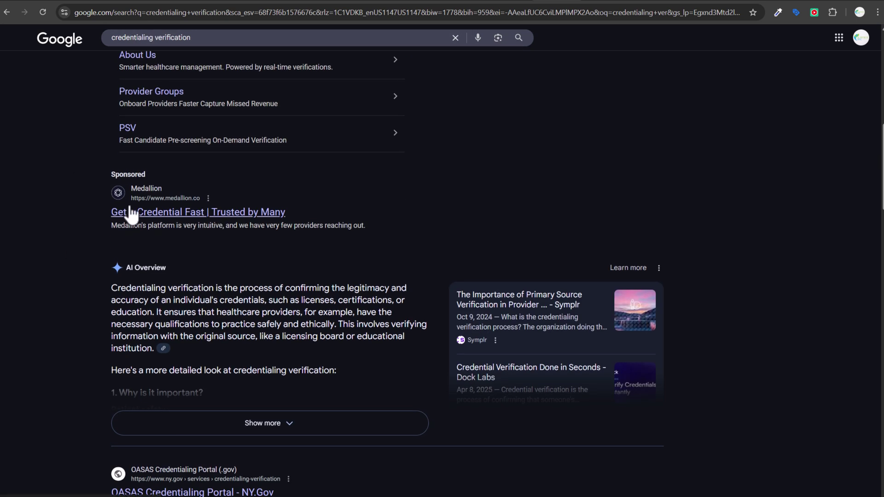
scroll(130, 208, down, 3)
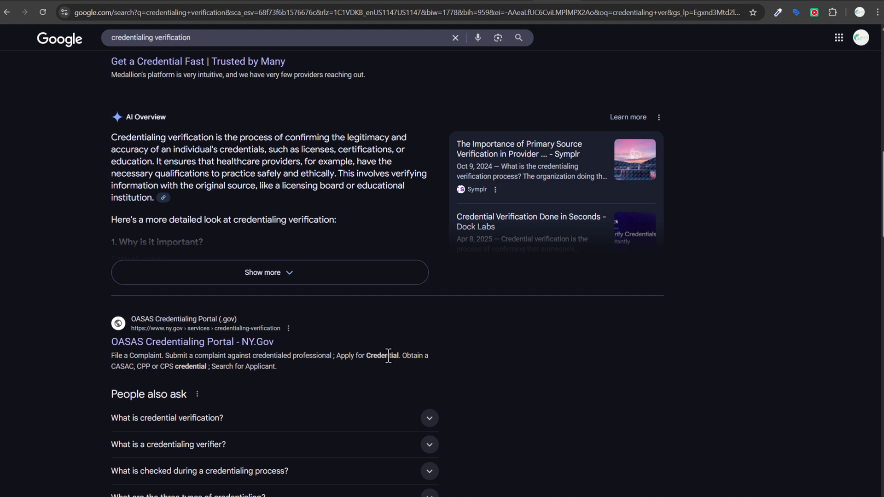
drag(119, 367, 209, 367)
click(210, 367)
Switch back to Google Ads, leave the Add Keywords form without saving, and return to the campaign's keyword table
click(588, 2)
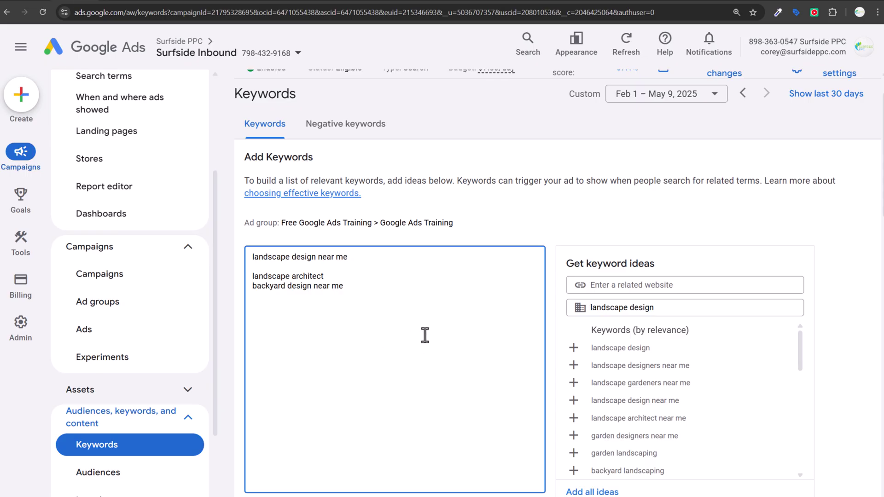
scroll(368, 345, down, 5)
click(302, 352)
scroll(498, 176, up, 2)
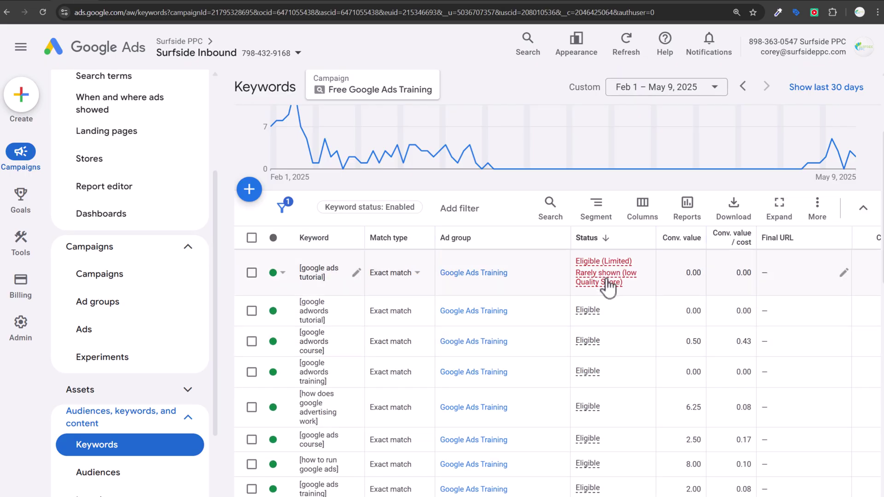
Inspect the status diagnosis of the google ads tutorial keyword and highlight its three Quality Score components
mouse_move(607, 285)
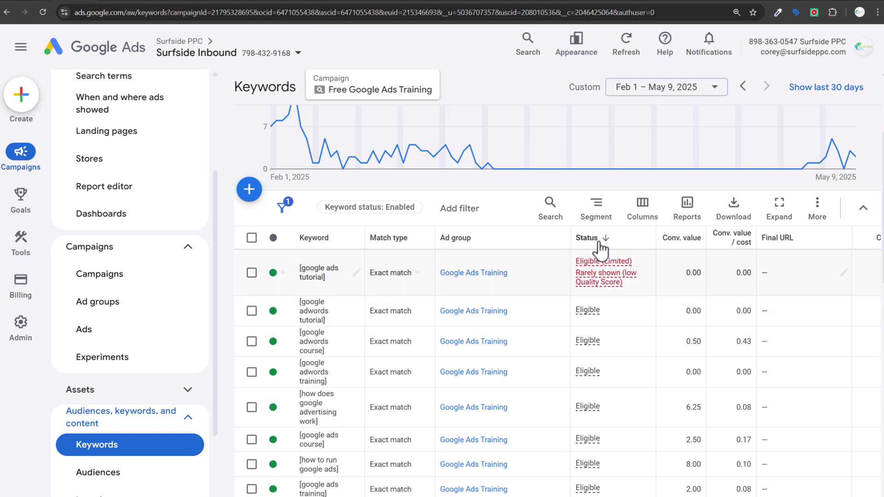
scroll(811, 396, down, 3)
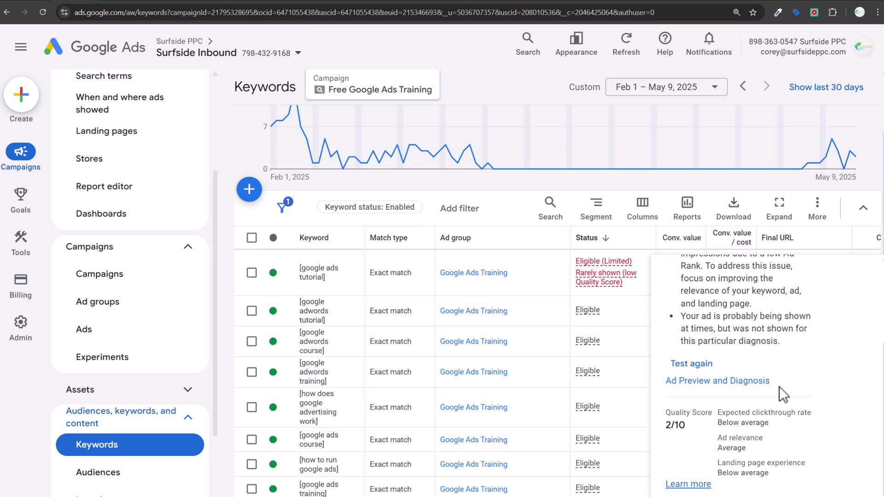
drag(717, 412, 795, 481)
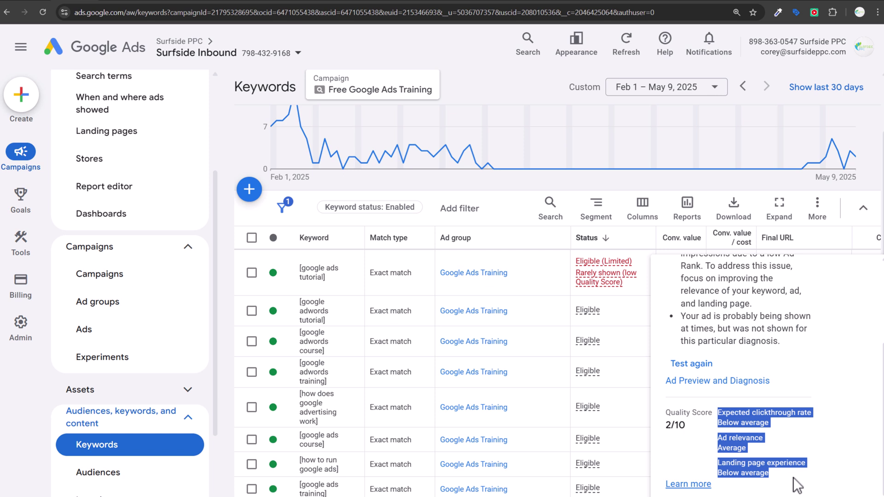
click(789, 476)
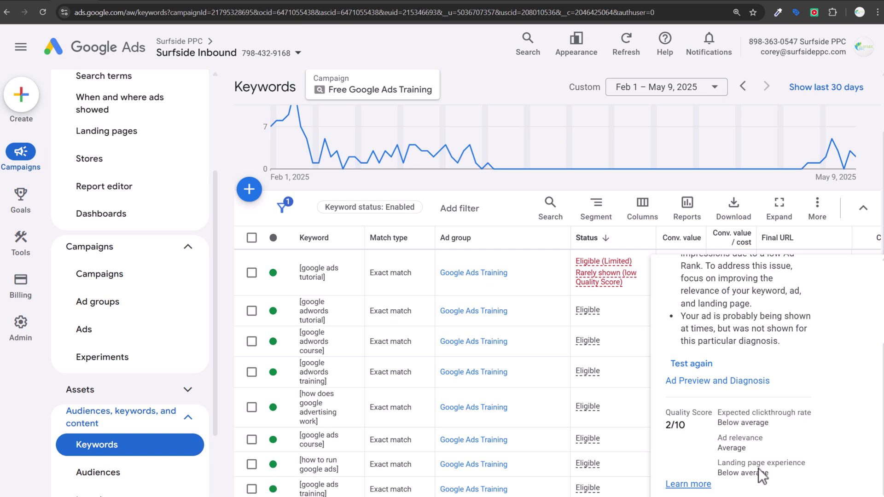
Show the search terms for the google ads tutorial keyword, and remove the keyword filter to list the whole campaign's search terms
click(251, 273)
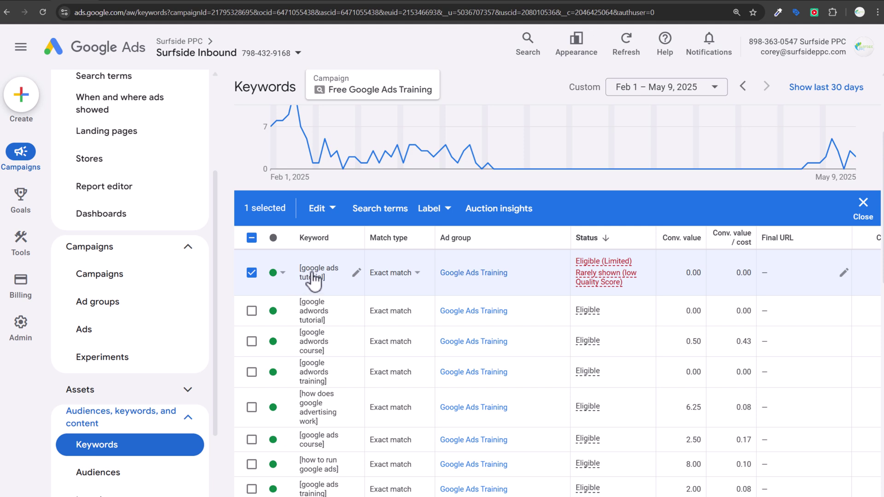
click(368, 215)
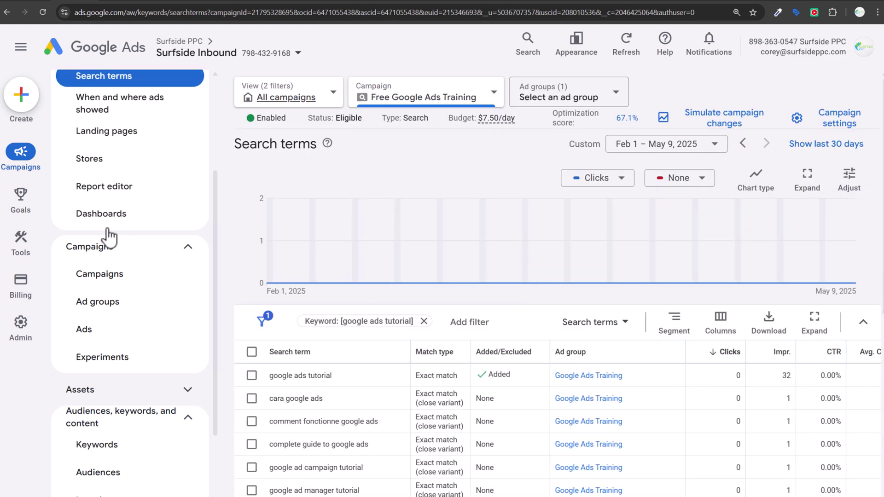
click(423, 322)
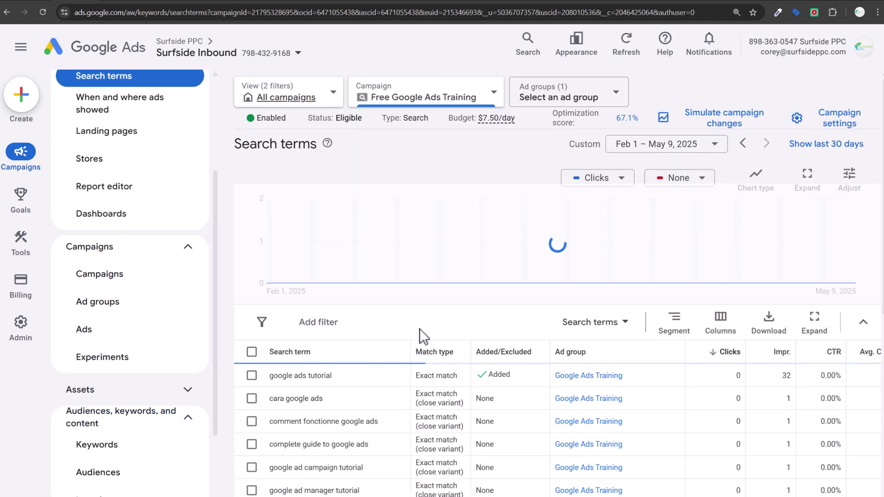
Switch to the landscape architect Google search and review its organic results and local business listings for search intent
click(718, 1)
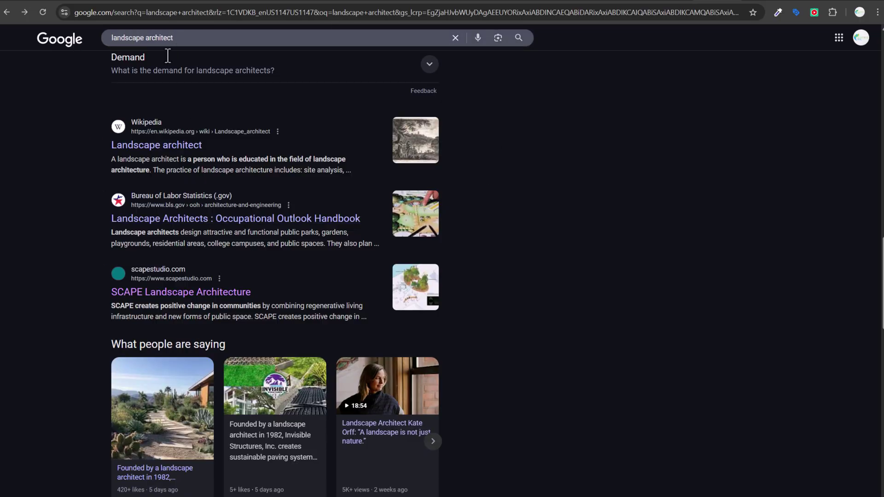
scroll(665, 273, down, 2)
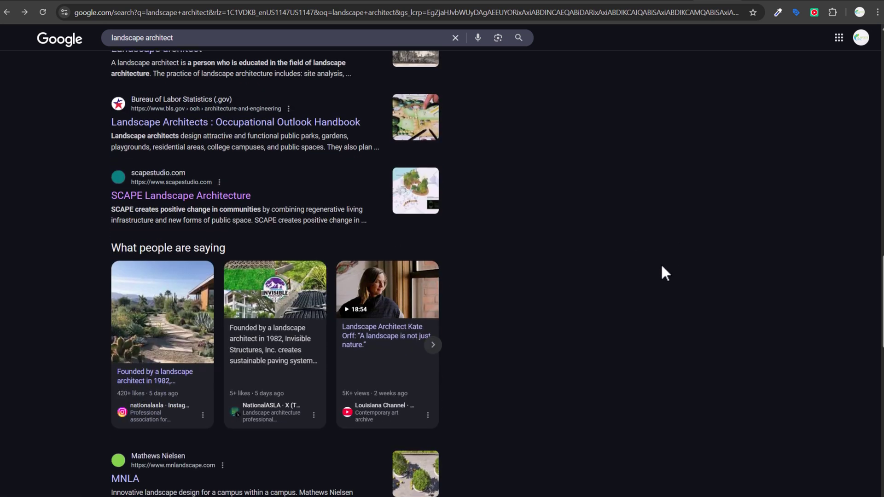
scroll(621, 214, down, 3)
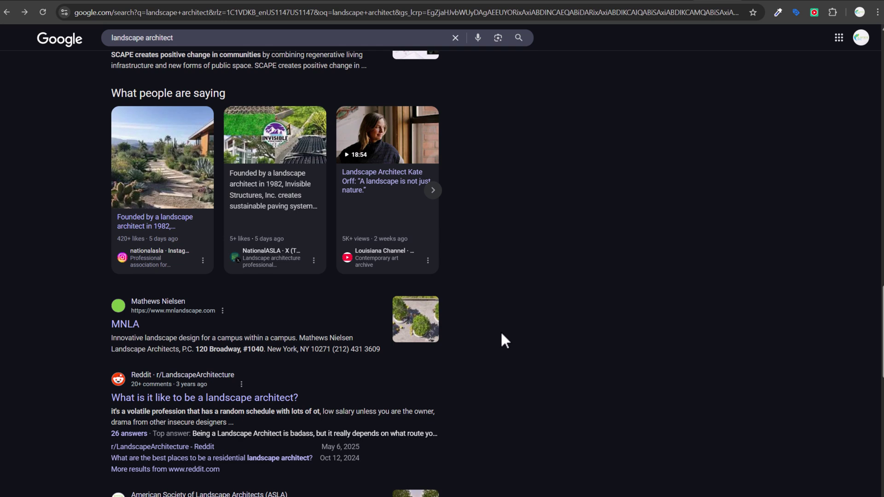
scroll(500, 330, up, 15)
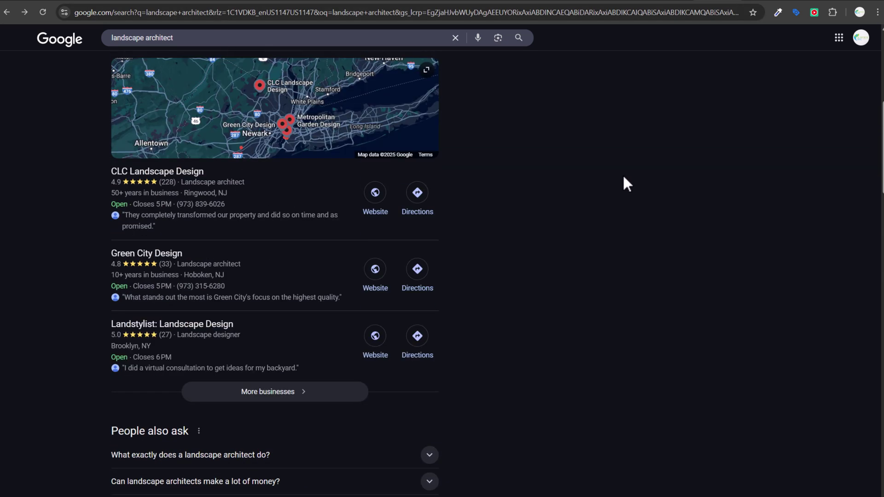
scroll(624, 182, up, 8)
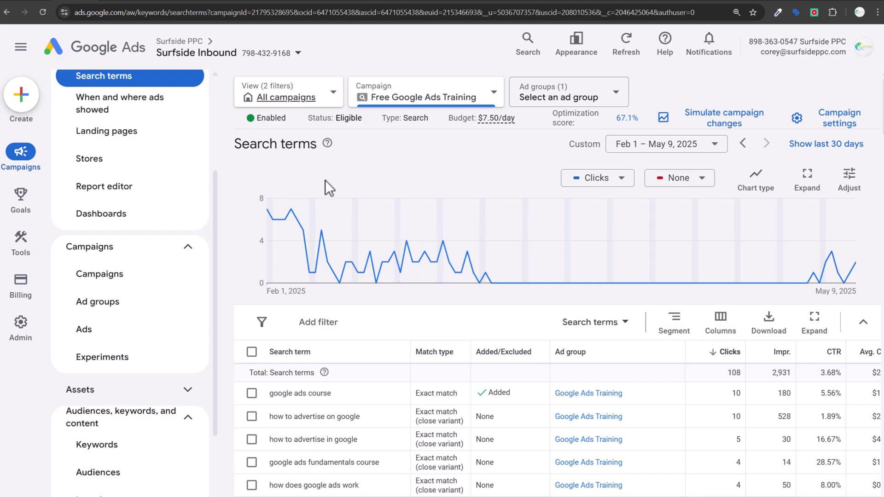
Reopen the campaign's keyword table in Google Ads and examine why the google ads tutorial keyword is rarely shown, highlighting the diagnosis text
scroll(139, 322, down, 2)
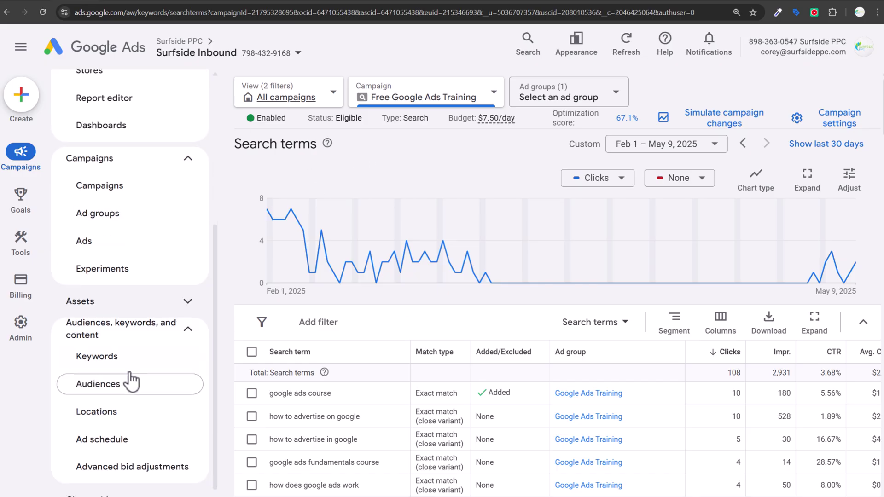
click(120, 350)
scroll(601, 322, down, 2)
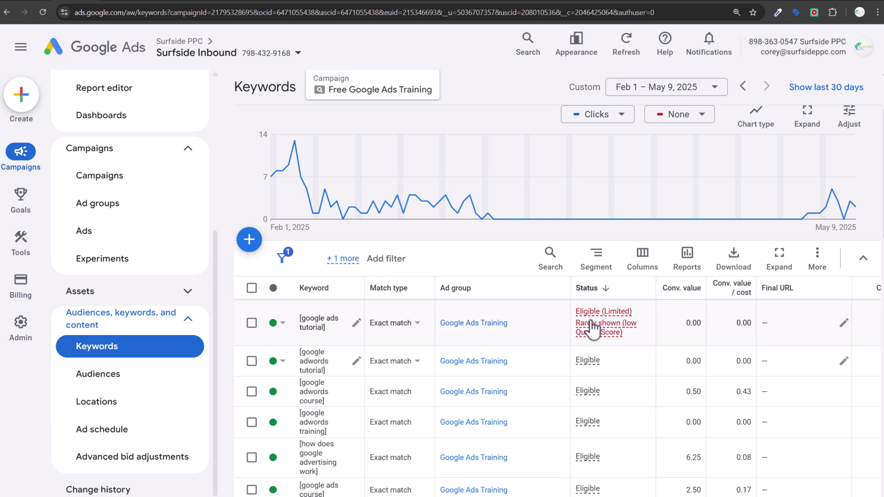
mouse_move(593, 328)
drag(376, 369, 426, 395)
click(431, 391)
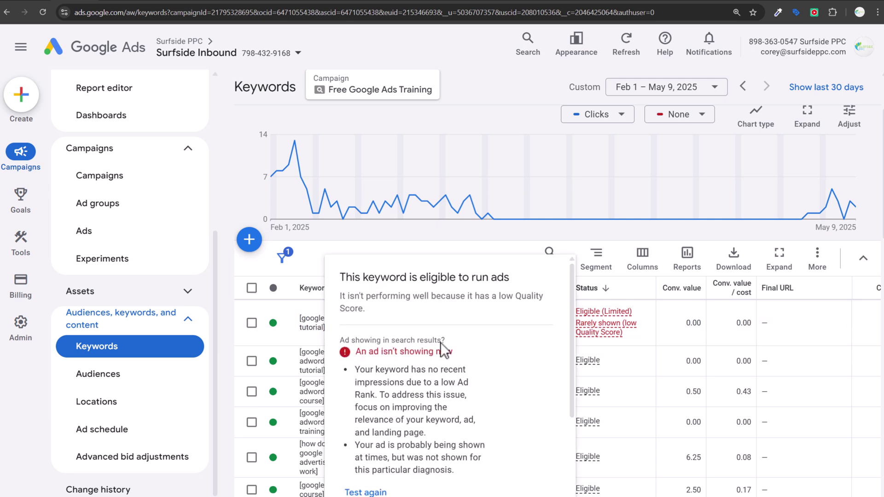